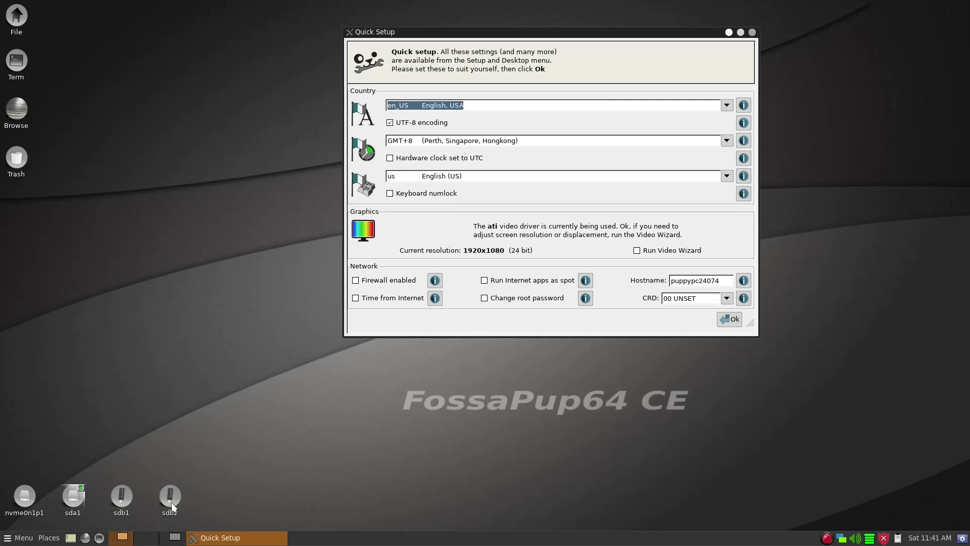
Clear the Quick Setup window and the utube.txt notes off the desktop.
{"action": "mouse_move", "coordinate": [174, 505]}
{"action": "left_click", "coordinate": [174, 539]}
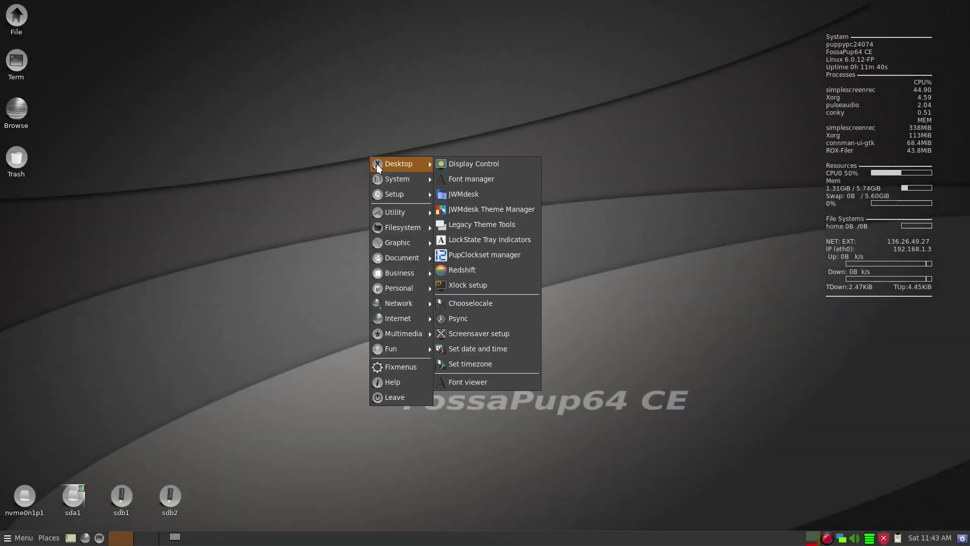
Launch GParted and select the nvme0n1 internal drive.
{"action": "mouse_move", "coordinate": [429, 181]}
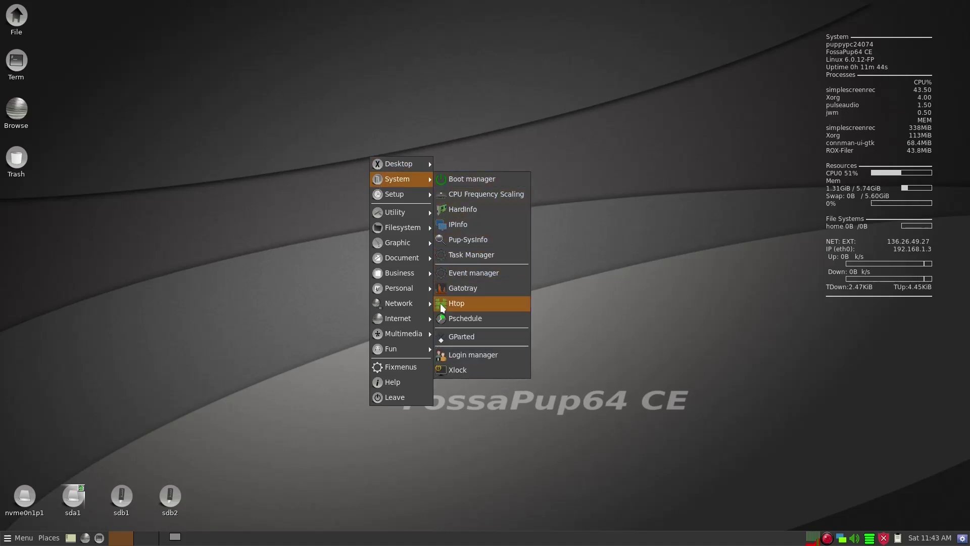
{"action": "left_click", "coordinate": [441, 341]}
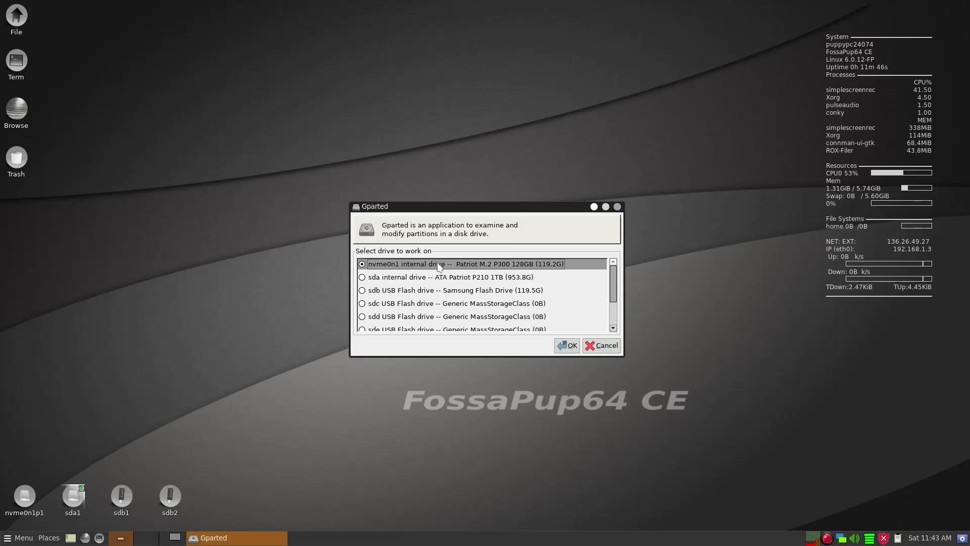
{"action": "left_click", "coordinate": [568, 346]}
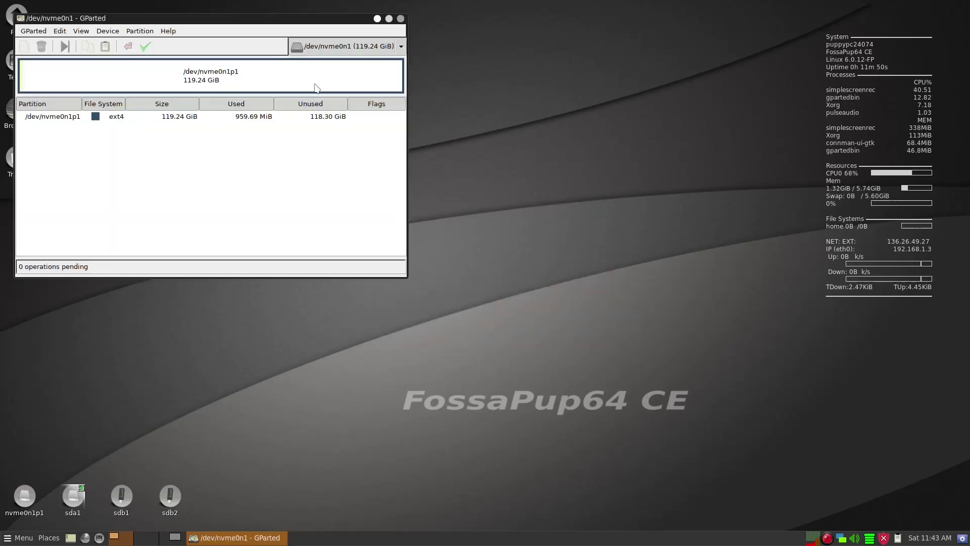
{"action": "left_click_drag", "start_coordinate": [300, 20], "coordinate": [522, 80]}
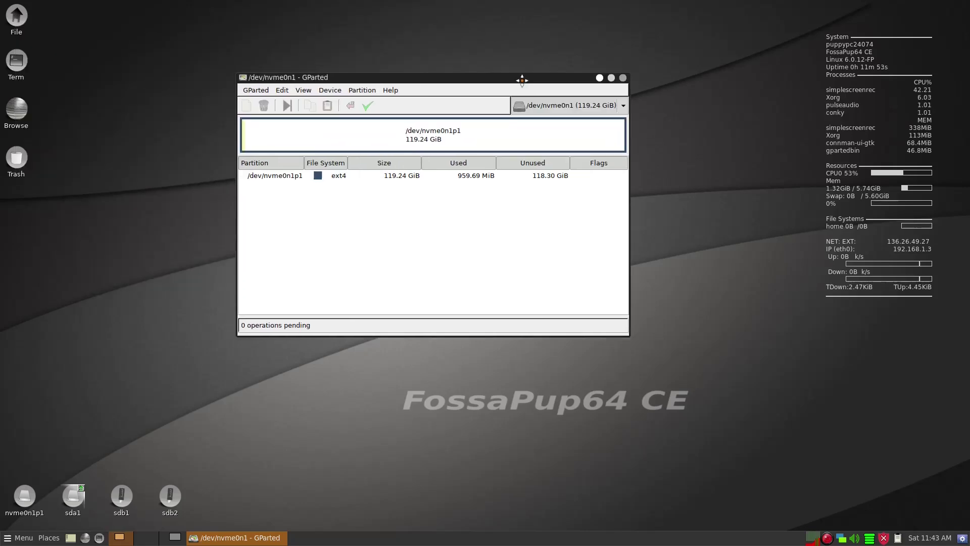
Create and apply a new gpt partition table on nvme0n1, leaving 119.24 GiB unallocated.
{"action": "right_click", "coordinate": [469, 135]}
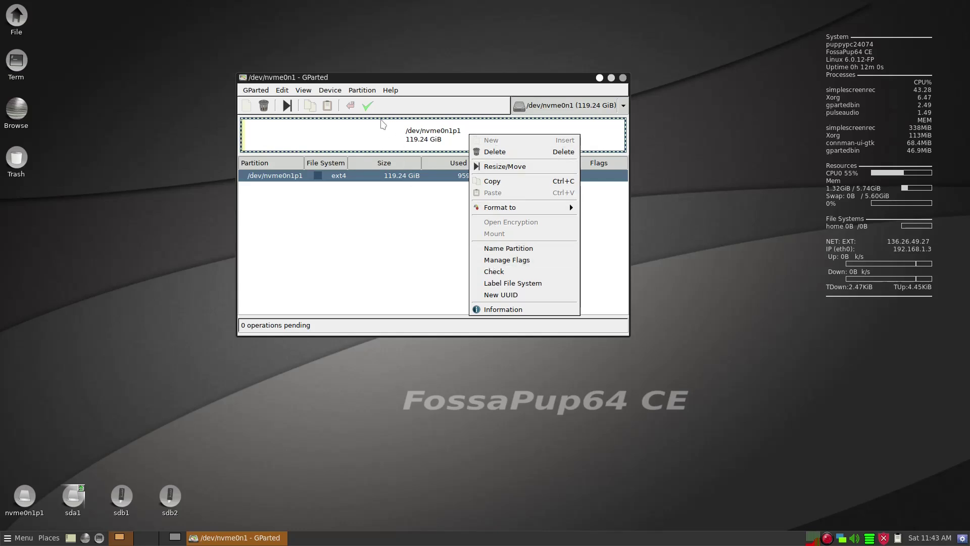
{"action": "left_click", "coordinate": [336, 92]}
{"action": "left_click", "coordinate": [335, 92]}
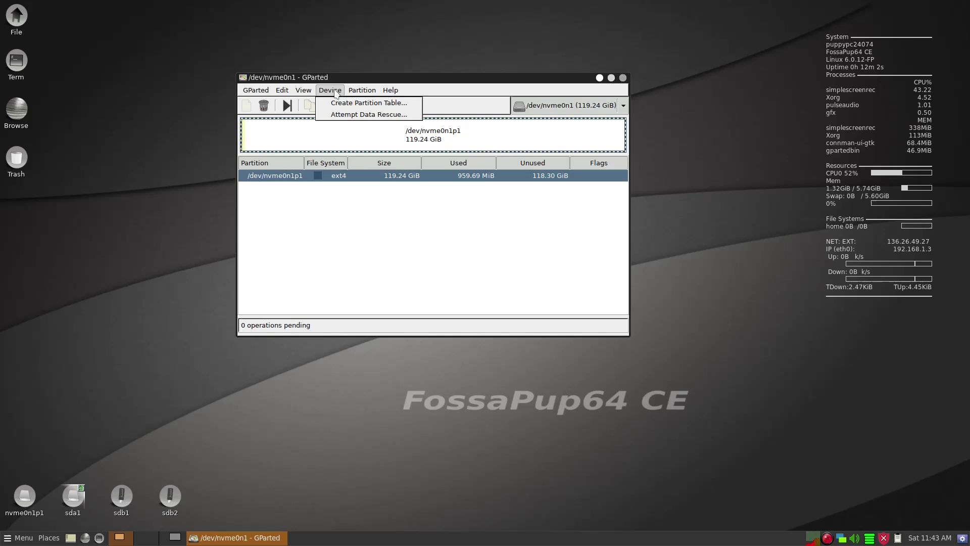
{"action": "left_click", "coordinate": [348, 104]}
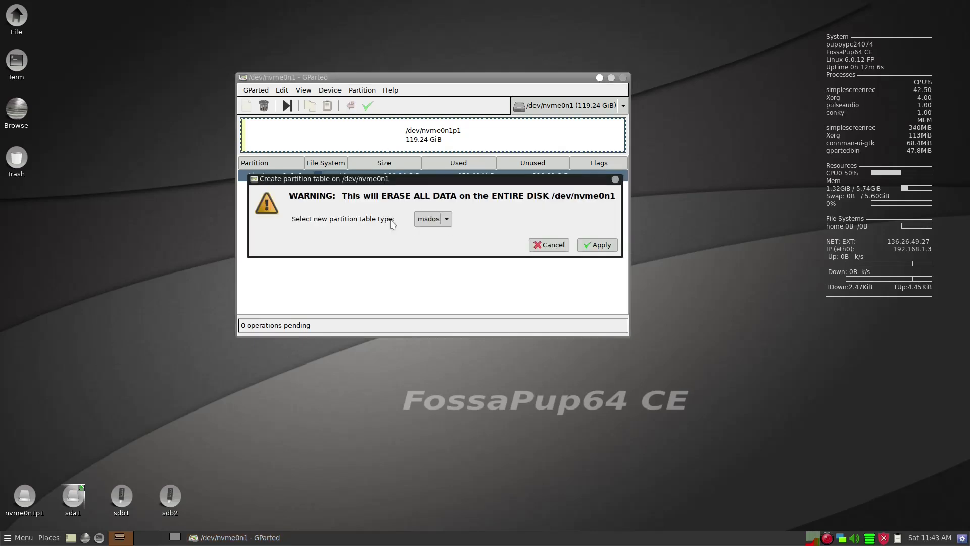
{"action": "left_click", "coordinate": [445, 220]}
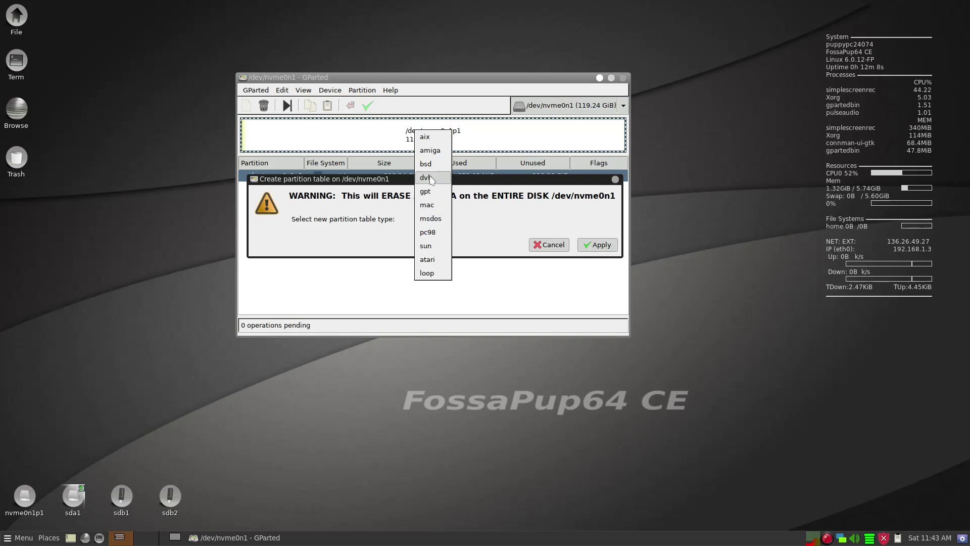
{"action": "left_click", "coordinate": [430, 192]}
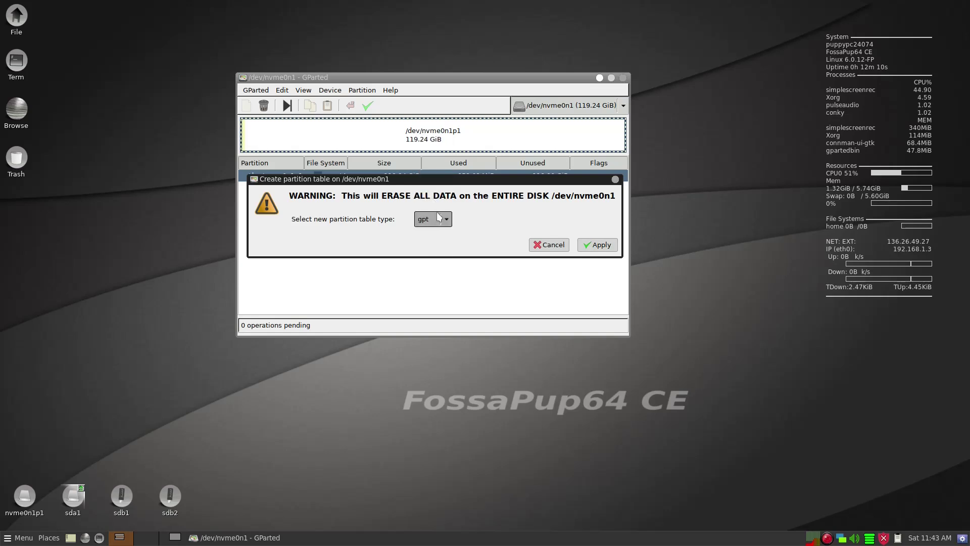
{"action": "left_click", "coordinate": [600, 251]}
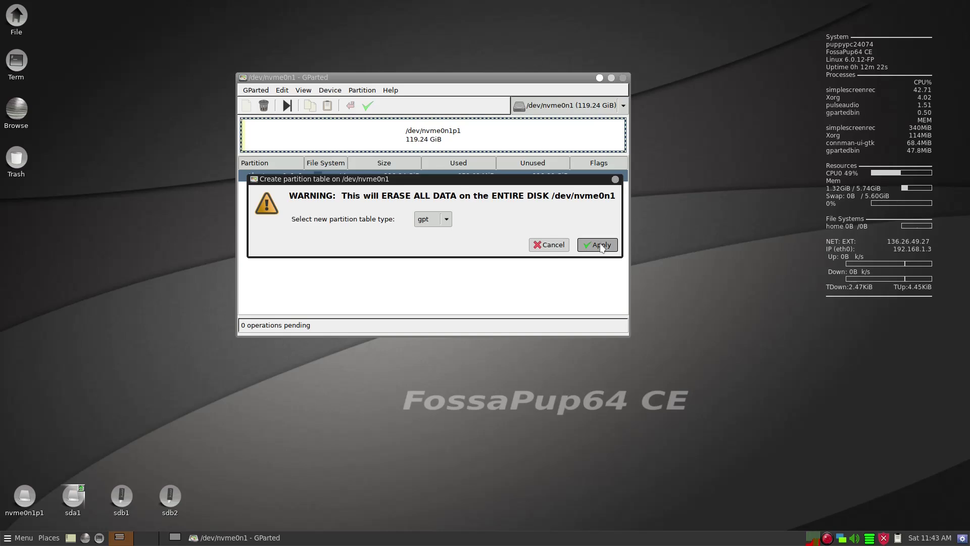
{"action": "left_click", "coordinate": [599, 245]}
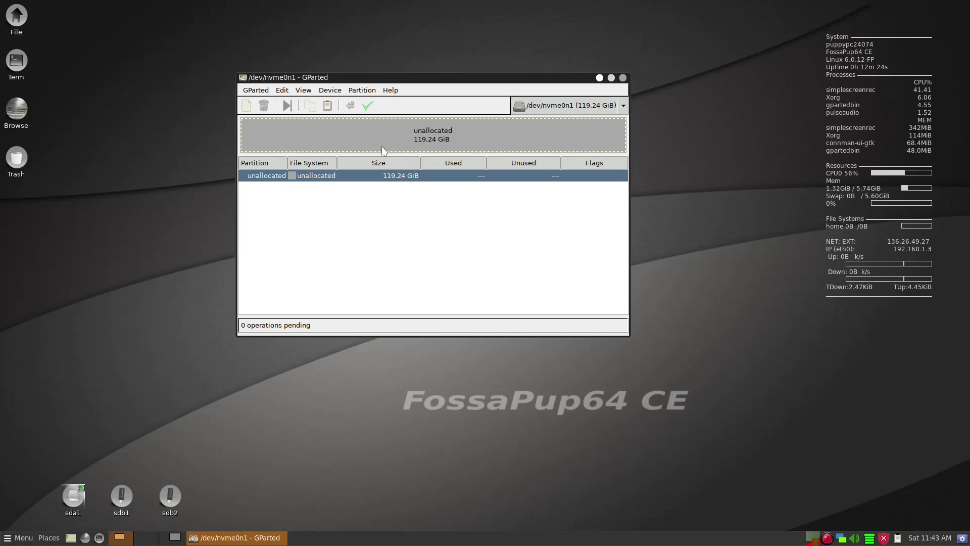
Add a 500 MiB fat32 partition labelled EFI, leaving 118.75 GiB unallocated.
{"action": "right_click", "coordinate": [383, 149]}
{"action": "left_click", "coordinate": [404, 153]}
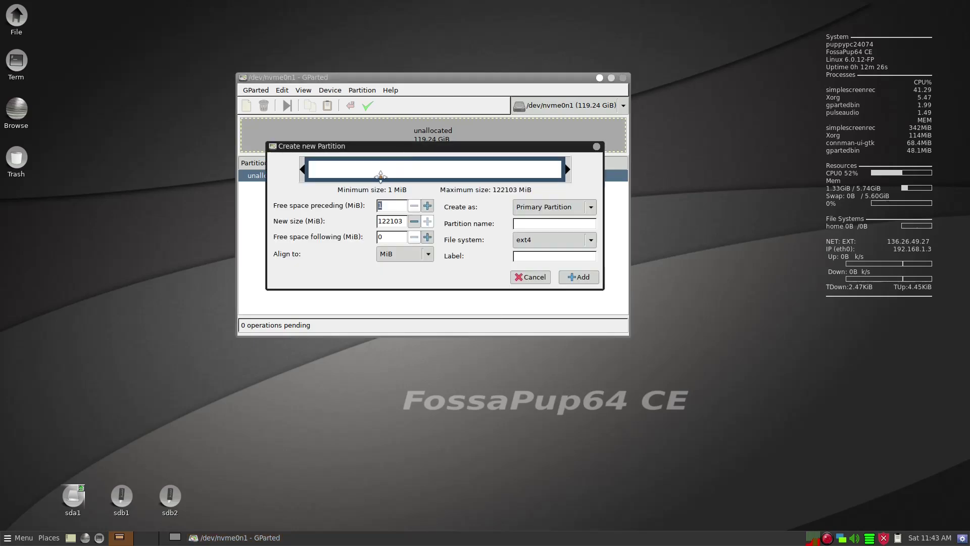
{"action": "left_click_drag", "start_coordinate": [404, 220], "coordinate": [274, 218]}
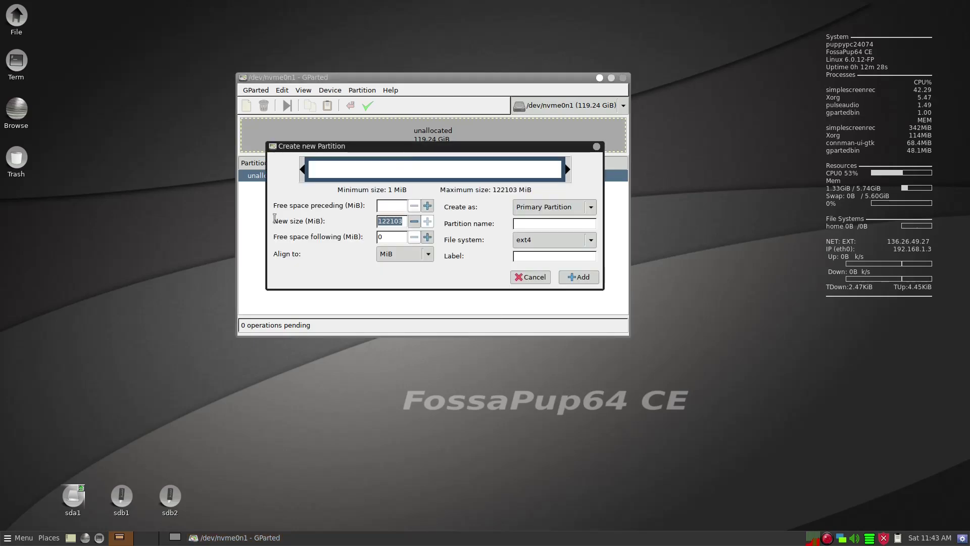
{"action": "type", "text": "500"}
{"action": "left_click", "coordinate": [540, 241]}
{"action": "left_click", "coordinate": [539, 282]}
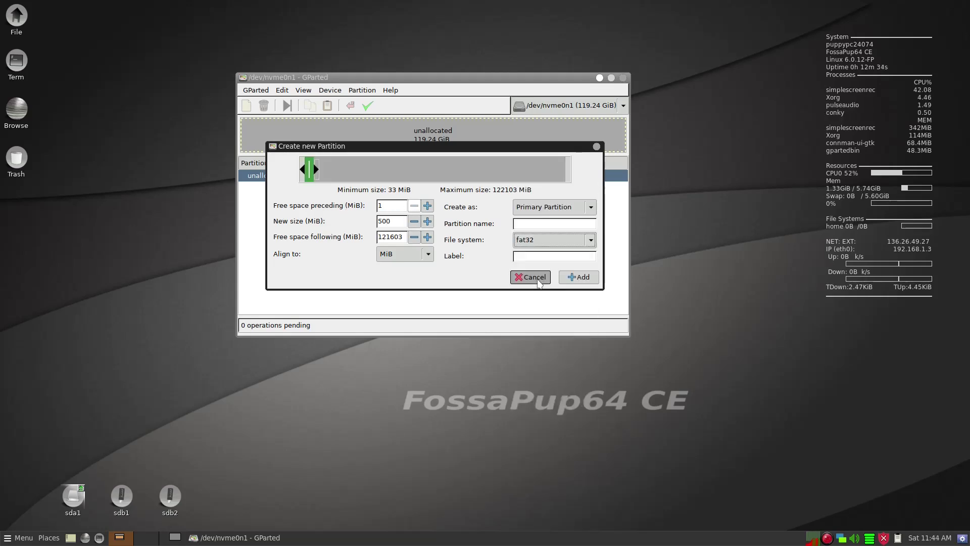
{"action": "left_click", "coordinate": [536, 257]}
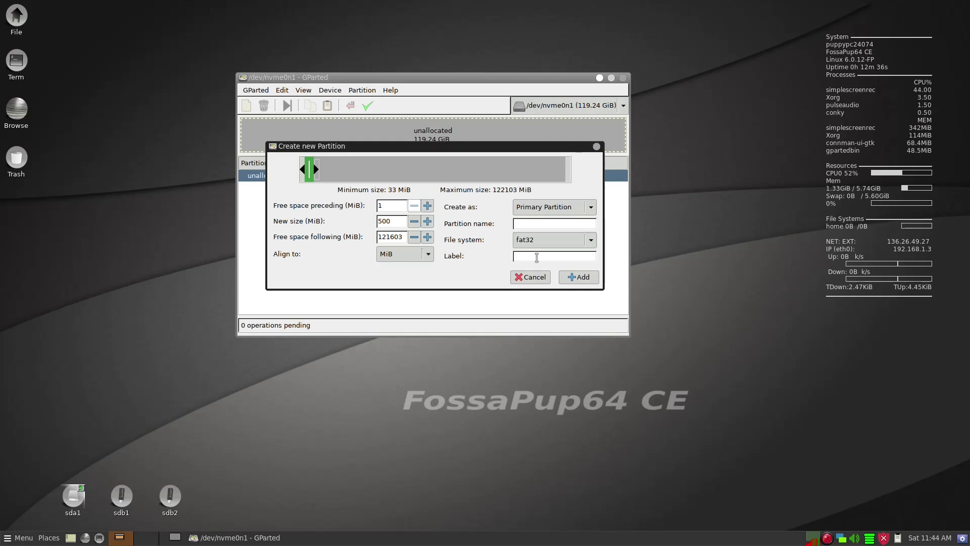
{"action": "type", "text": "EFI"}
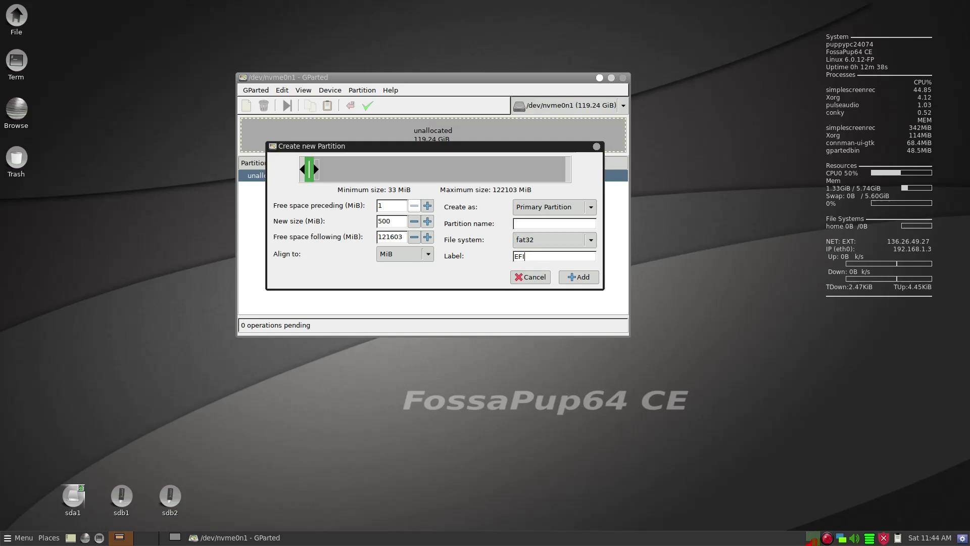
{"action": "key", "text": "Return"}
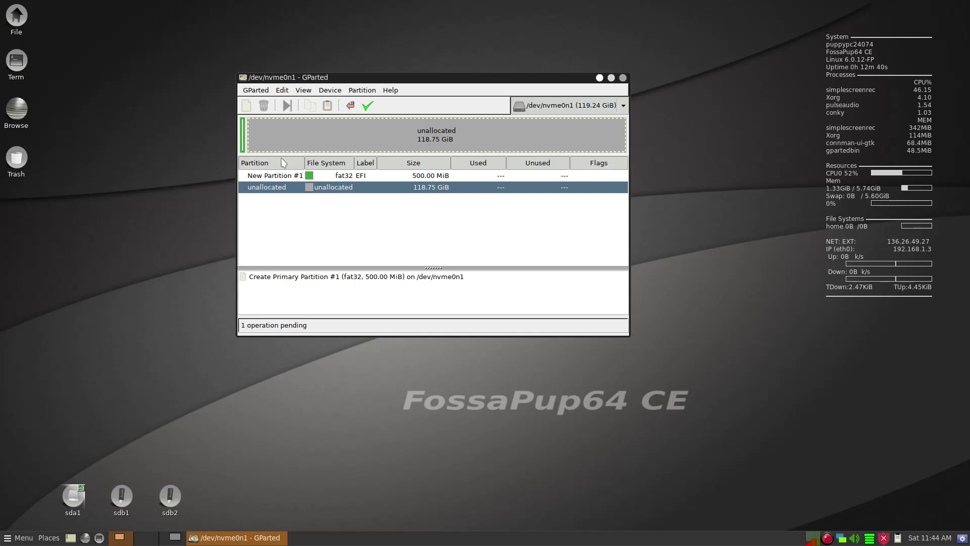
Add a 12160 MiB ext4 partition labelled pups after the EFI partition.
{"action": "right_click", "coordinate": [290, 141]}
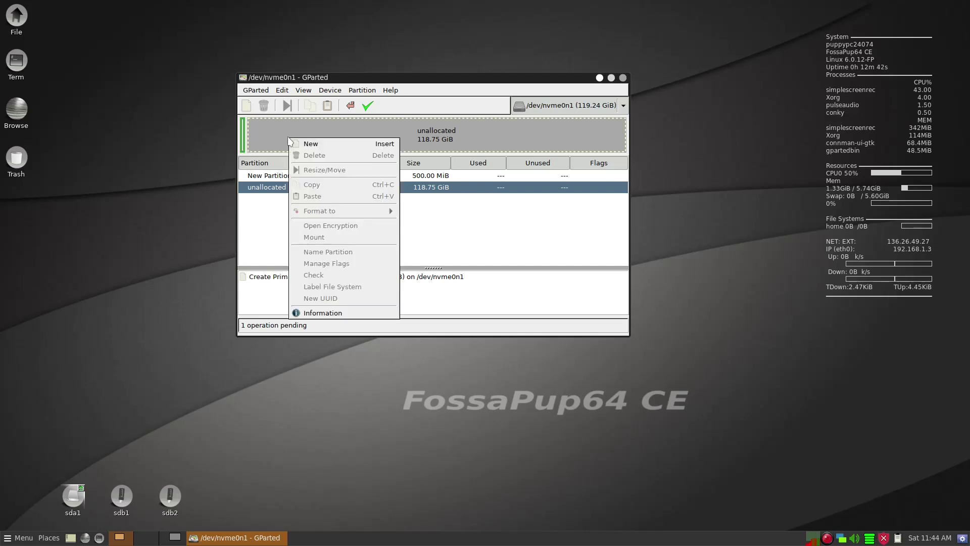
{"action": "left_click", "coordinate": [303, 143]}
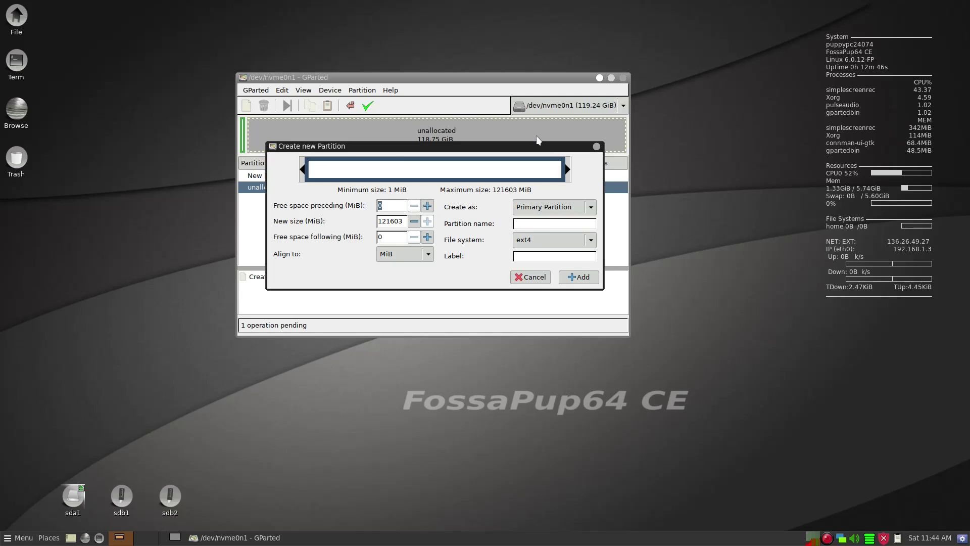
{"action": "left_click_drag", "start_coordinate": [570, 171], "coordinate": [341, 176]}
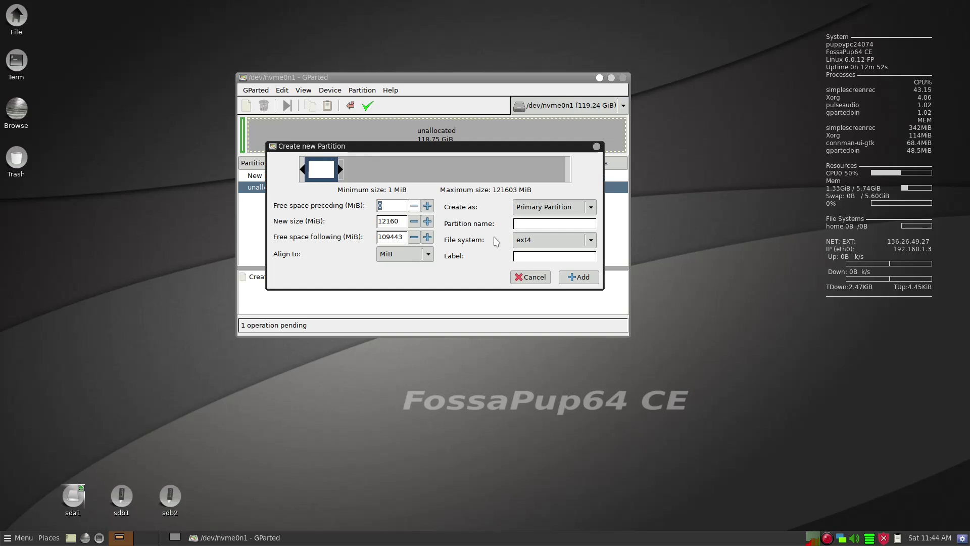
{"action": "left_click", "coordinate": [536, 258]}
{"action": "type", "text": "pups"}
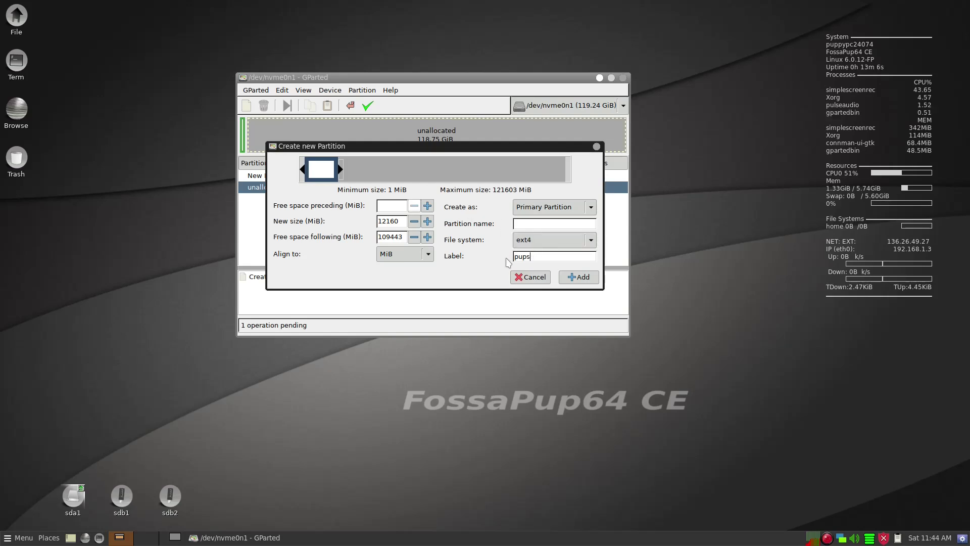
{"action": "left_click", "coordinate": [573, 277]}
Add an ext4 partition labelled SAV using all remaining 106.88 GiB.
{"action": "right_click", "coordinate": [399, 145]}
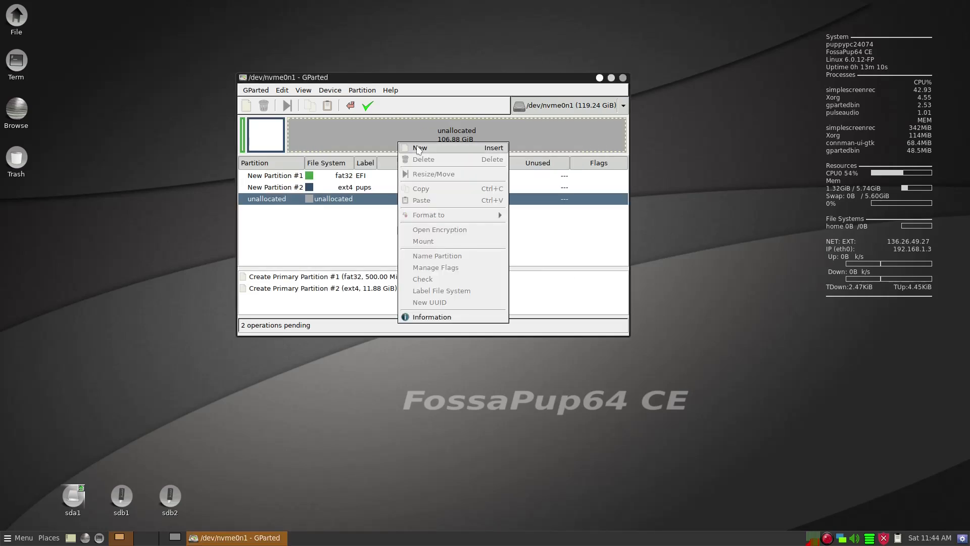
{"action": "left_click", "coordinate": [407, 147]}
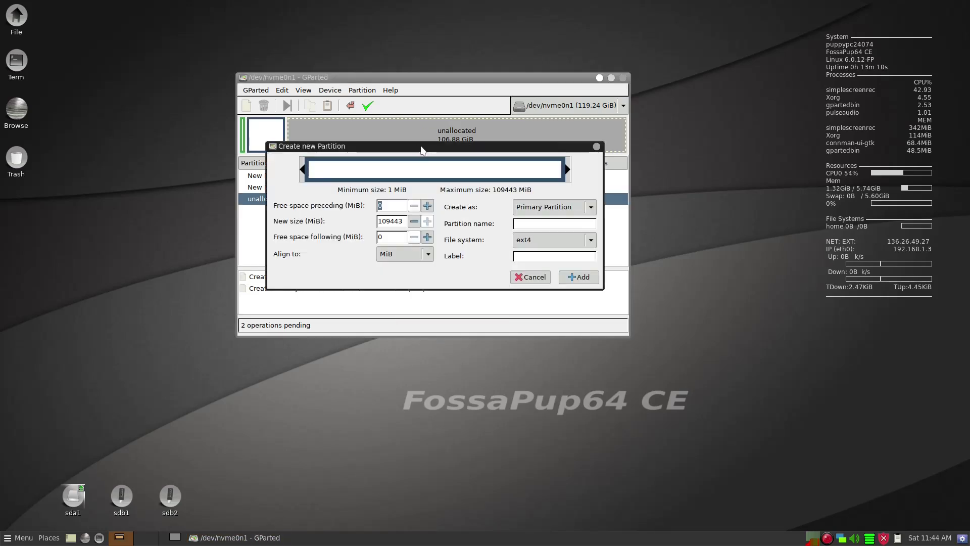
{"action": "left_click", "coordinate": [557, 256]}
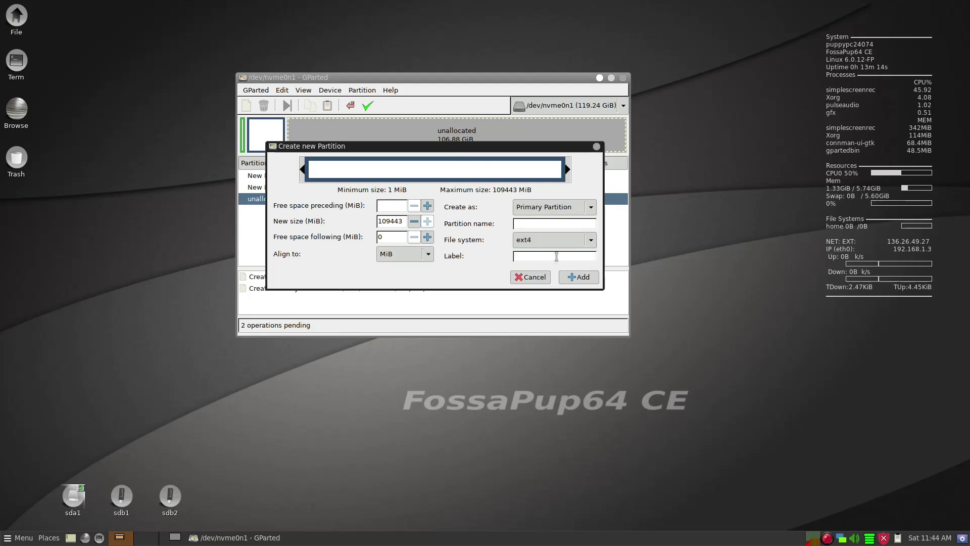
{"action": "type", "text": "SAV"}
{"action": "left_click_drag", "start_coordinate": [487, 146], "coordinate": [414, 164]}
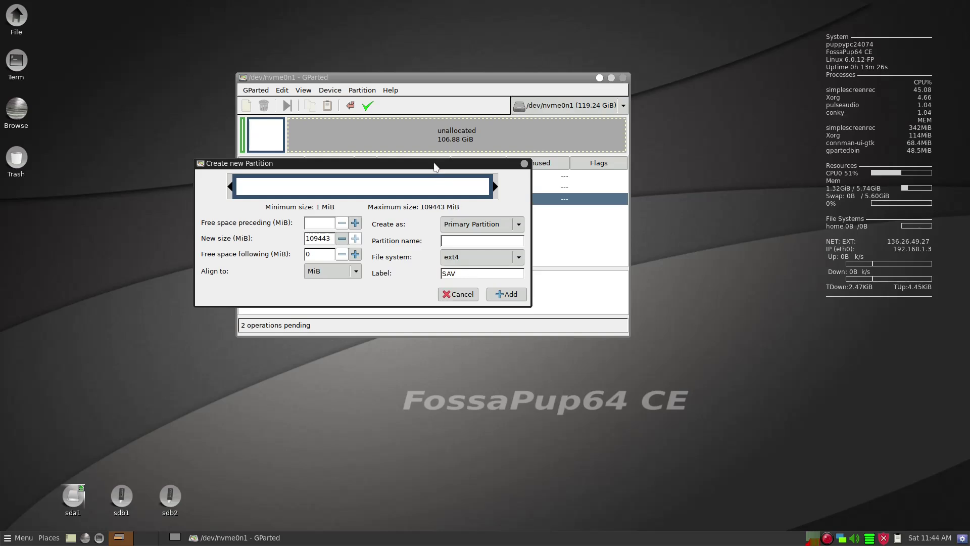
{"action": "left_click_drag", "start_coordinate": [434, 163], "coordinate": [427, 215]}
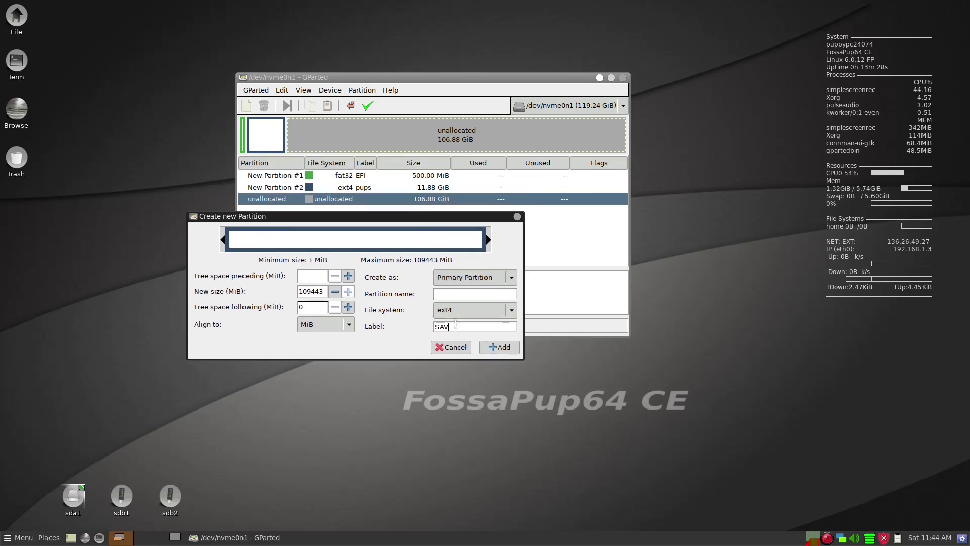
{"action": "left_click", "coordinate": [510, 349]}
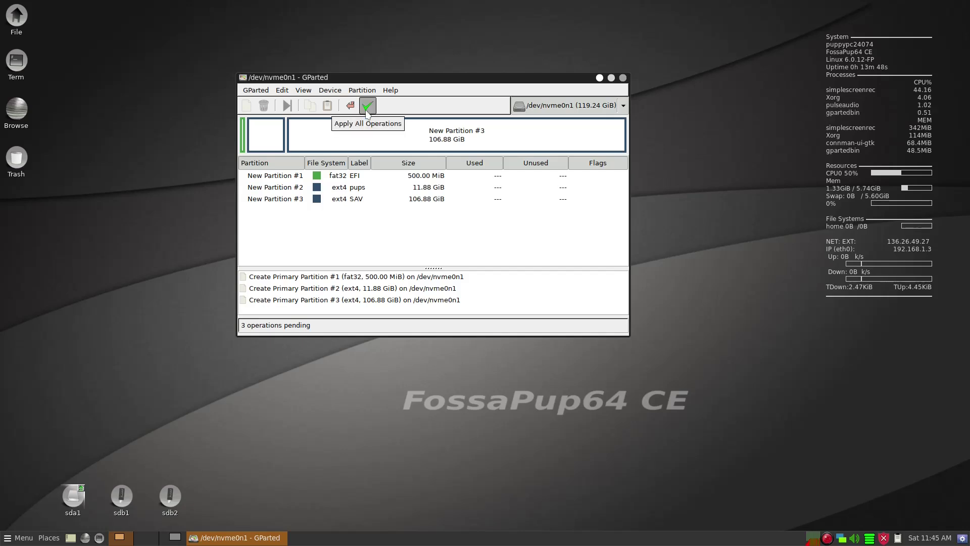
Apply the three pending partition operations to nvme0n1.
{"action": "left_click", "coordinate": [368, 107]}
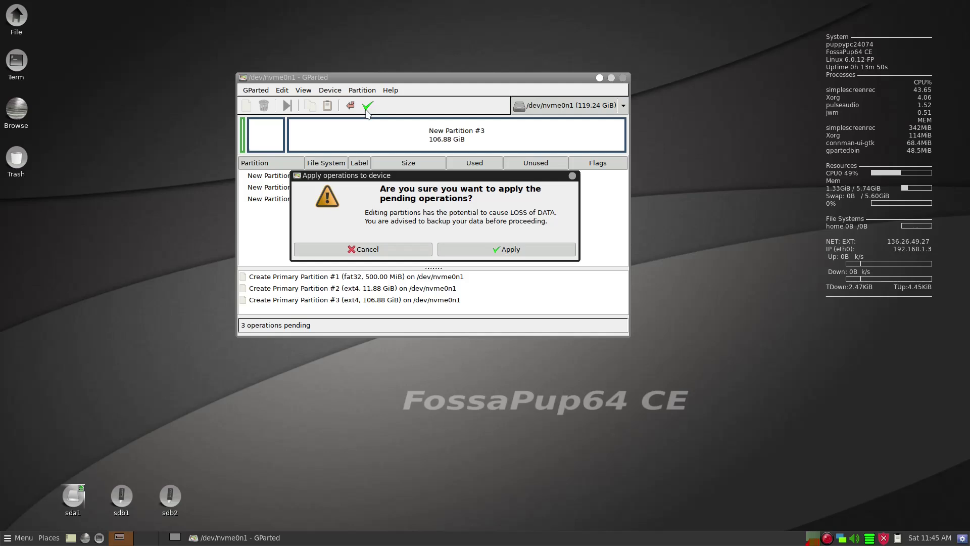
{"action": "left_click", "coordinate": [486, 249]}
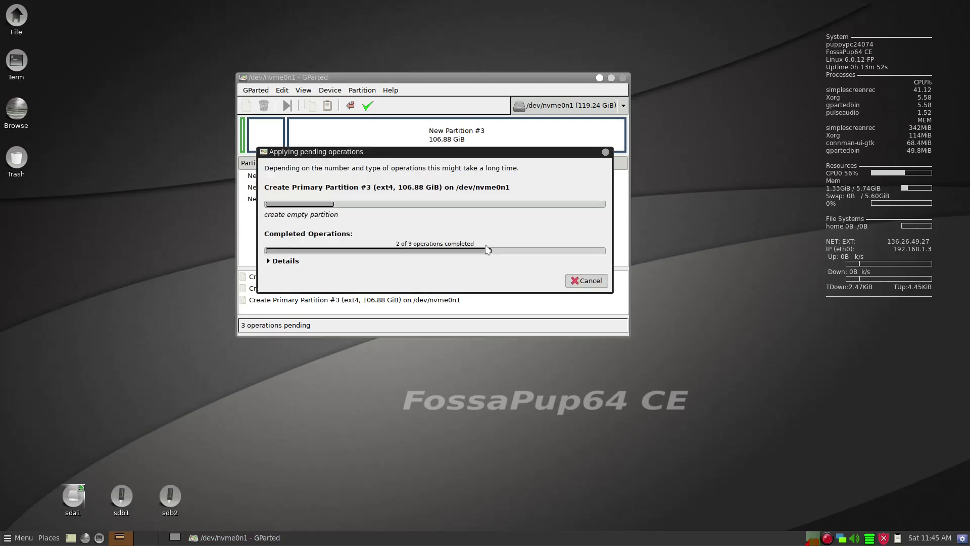
{"action": "left_click", "coordinate": [582, 281]}
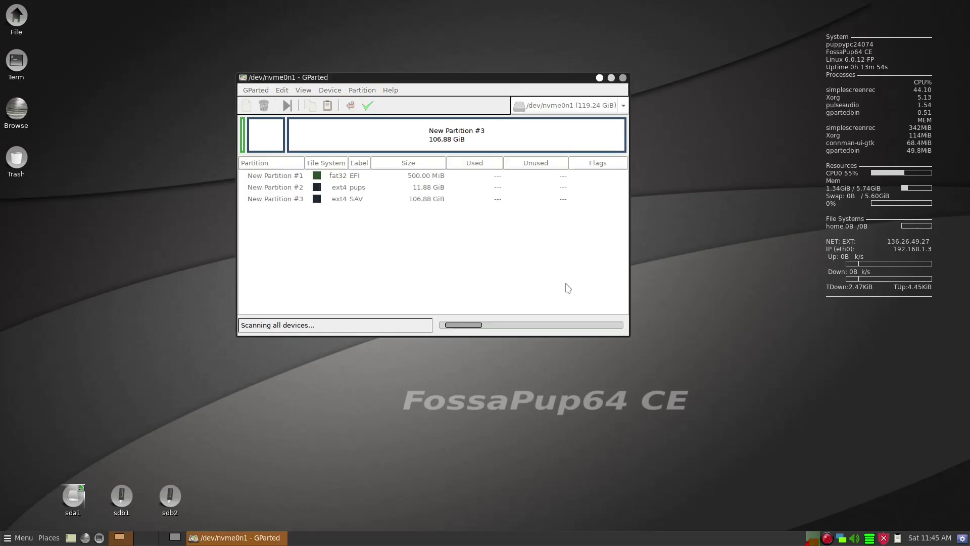
Set the esp and boot flags on the EFI partition nvme0n1p1.
{"action": "right_click", "coordinate": [244, 143]}
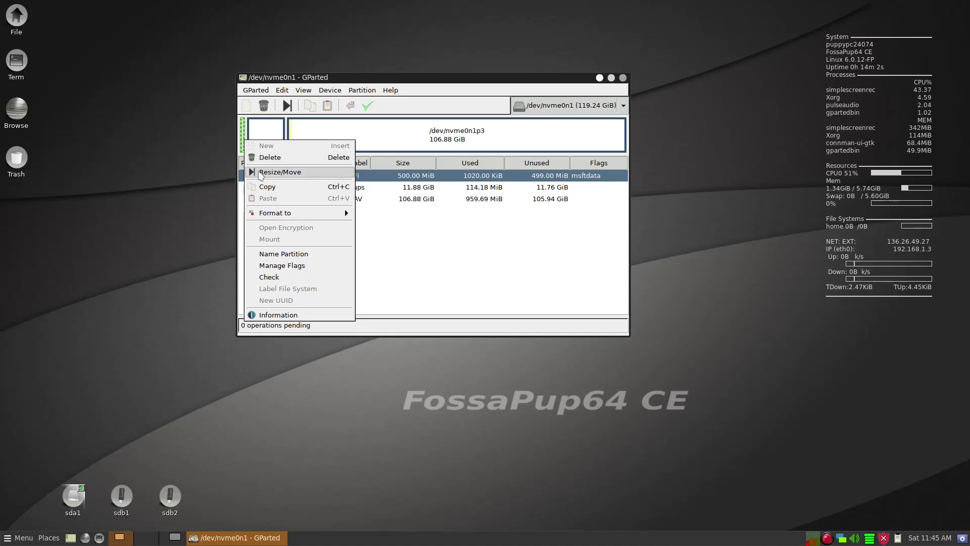
{"action": "left_click", "coordinate": [267, 265]}
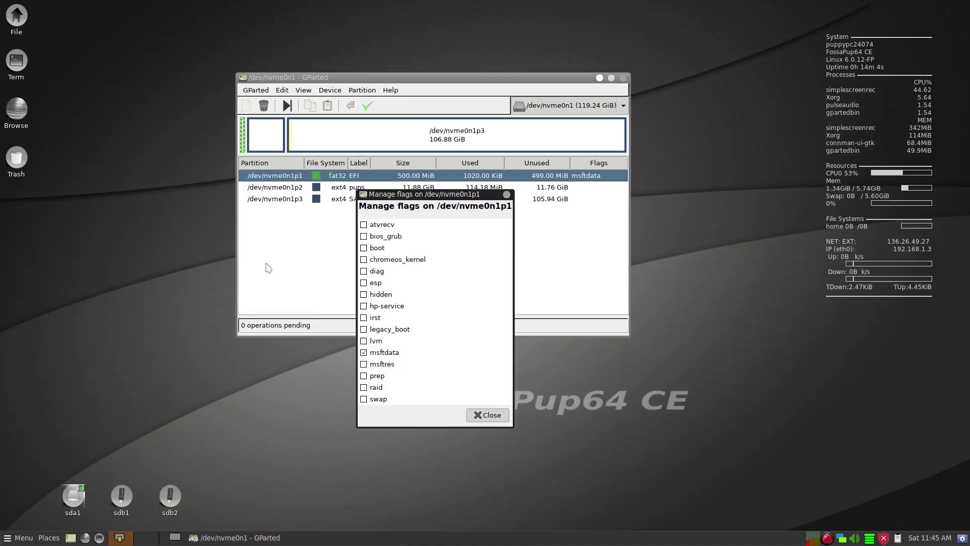
{"action": "left_click", "coordinate": [364, 283]}
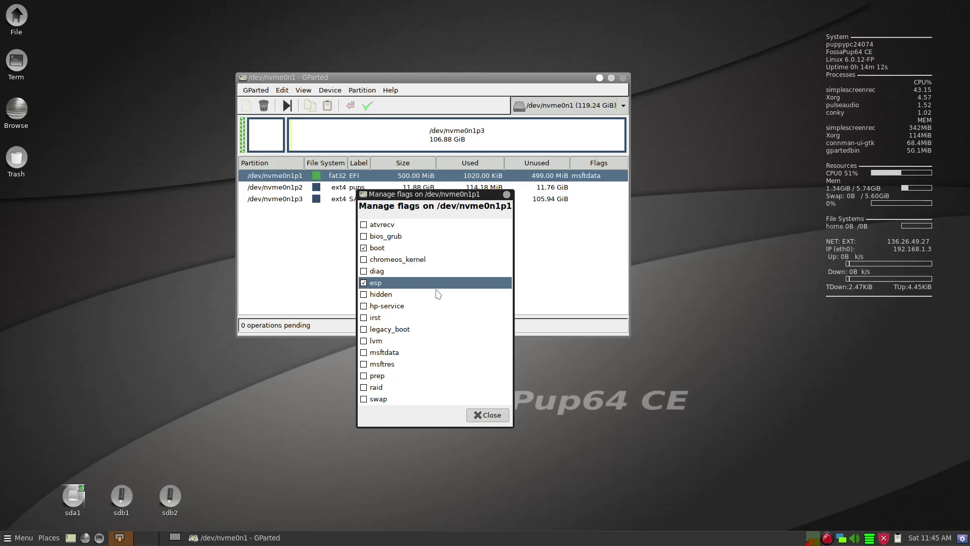
{"action": "left_click", "coordinate": [490, 418]}
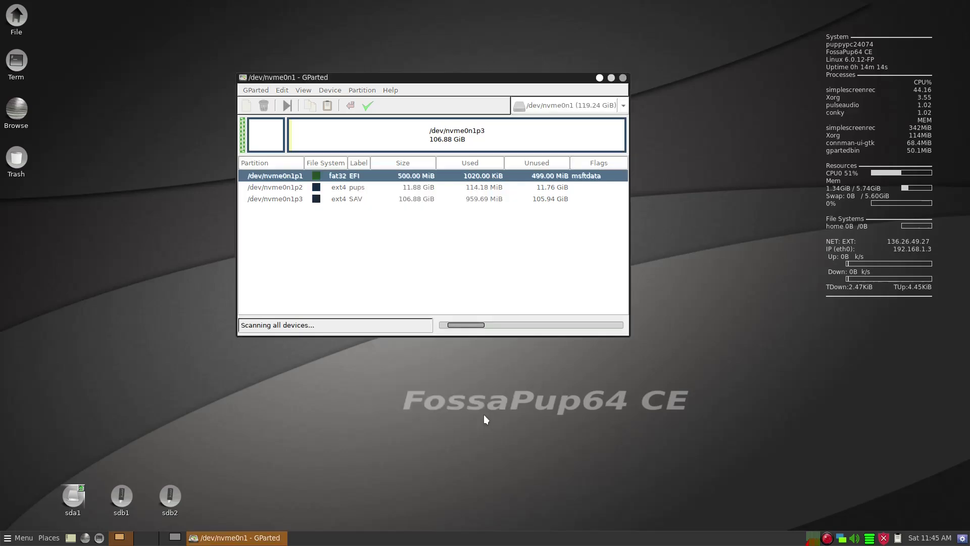
Close GParted and launch FrugalPup v38 from the desktop Setup menu.
{"action": "left_click", "coordinate": [623, 79]}
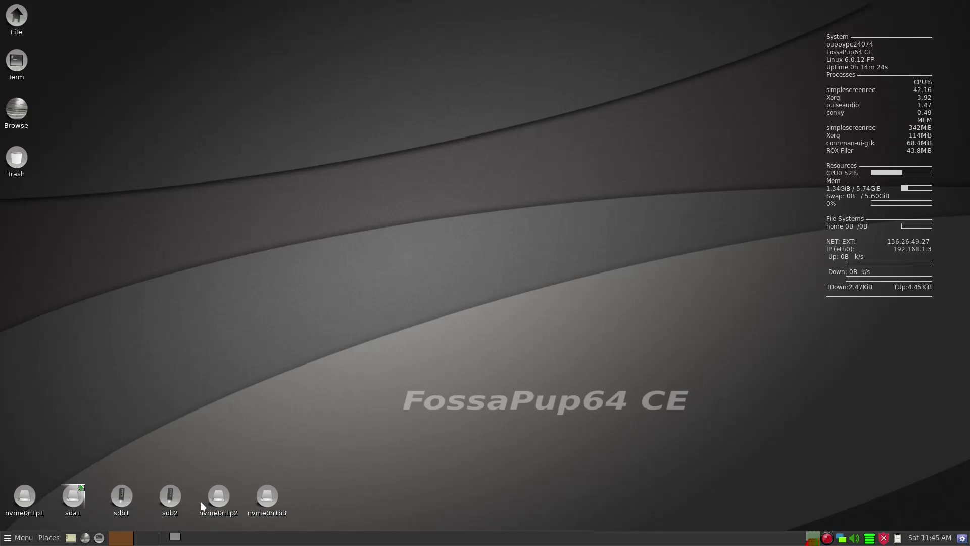
{"action": "right_click", "coordinate": [442, 93]}
{"action": "mouse_move", "coordinate": [454, 121]}
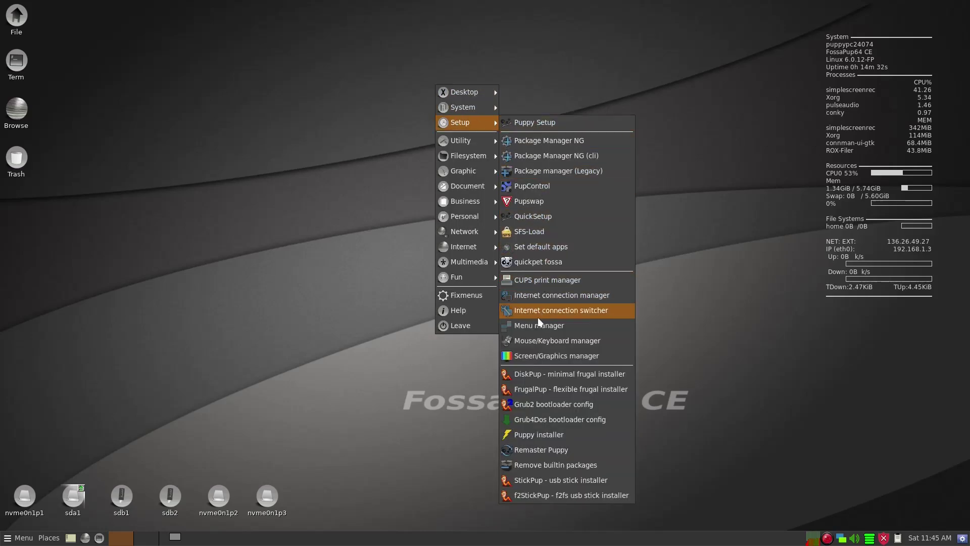
{"action": "left_click", "coordinate": [528, 390]}
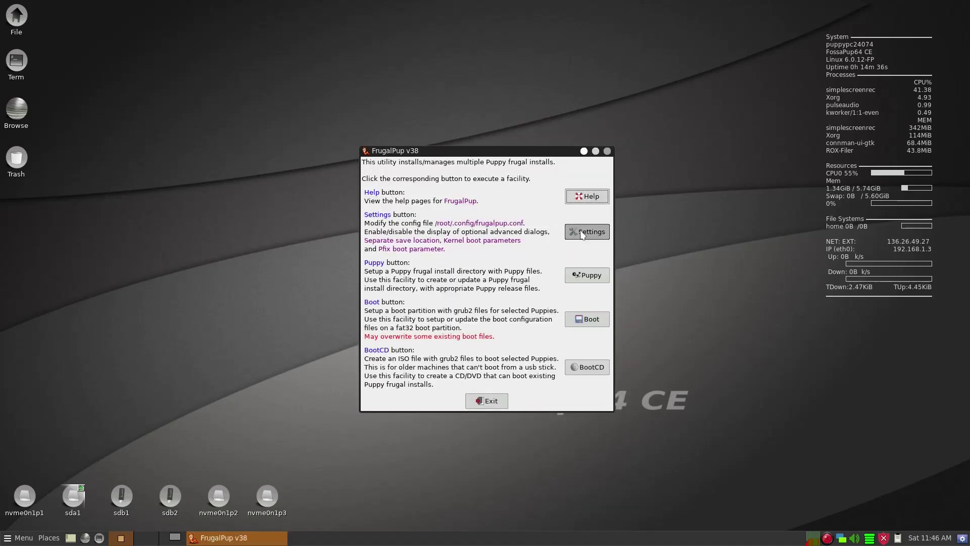
Enable Separate save location and Use AUTOSAVE in FrugalPup settings, then save.
{"action": "left_click", "coordinate": [587, 232]}
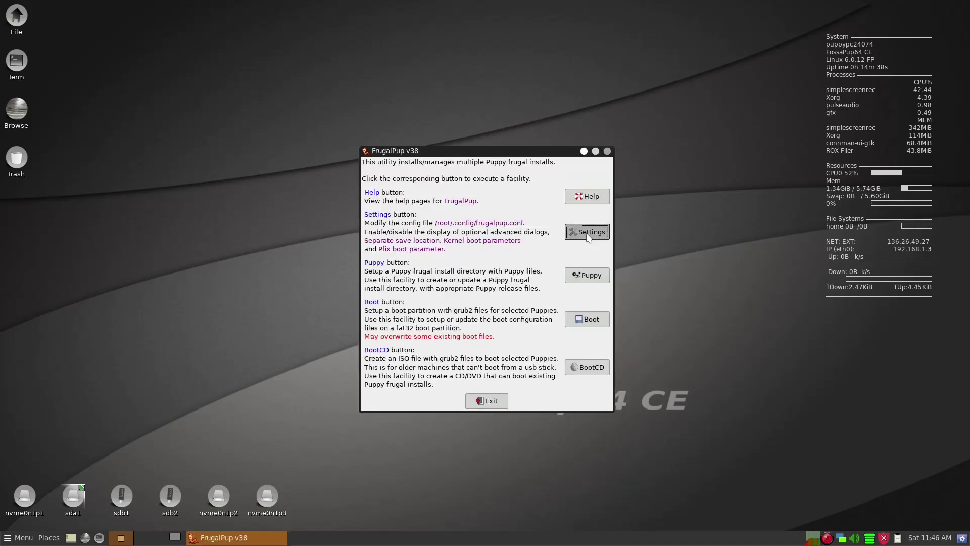
{"action": "left_click", "coordinate": [438, 190]}
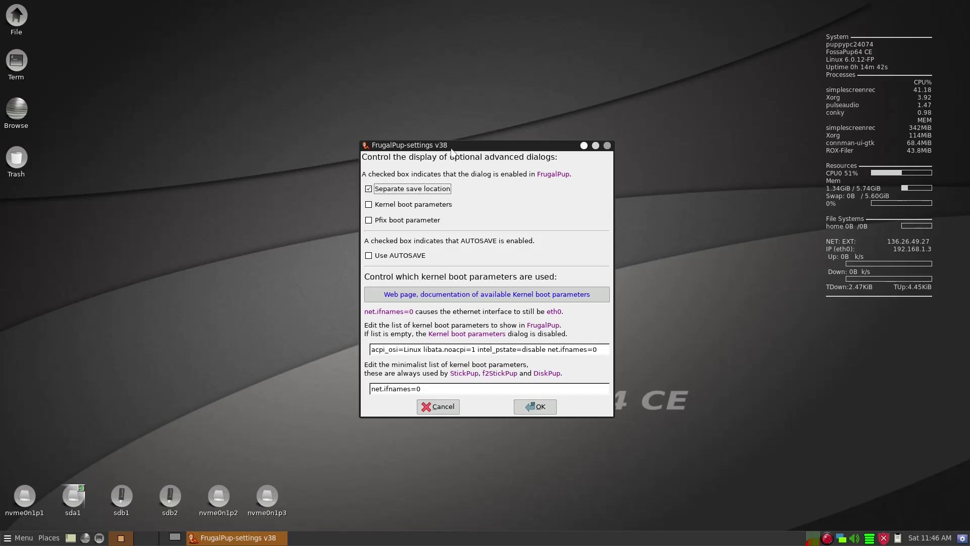
{"action": "left_click_drag", "start_coordinate": [452, 148], "coordinate": [482, 114]}
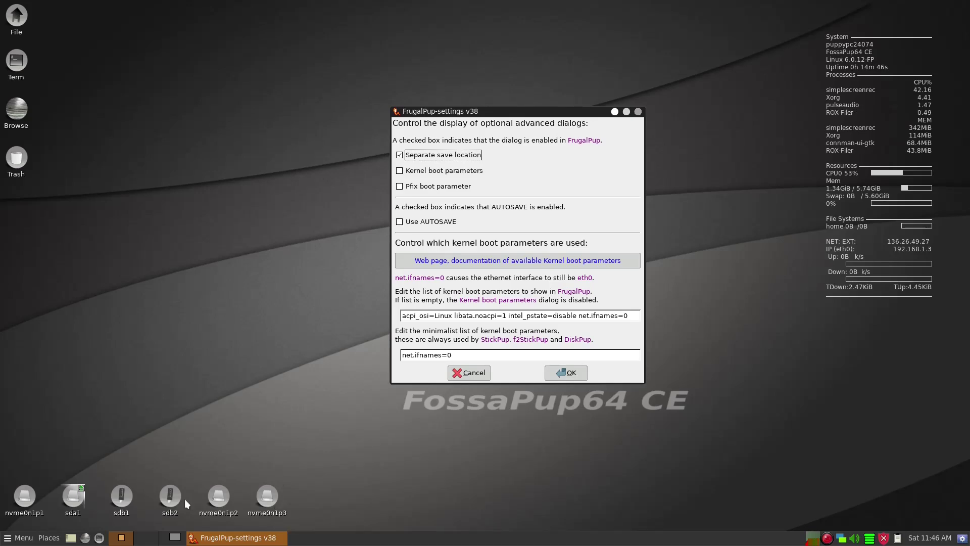
{"action": "mouse_move", "coordinate": [216, 499]}
{"action": "left_click", "coordinate": [409, 225]}
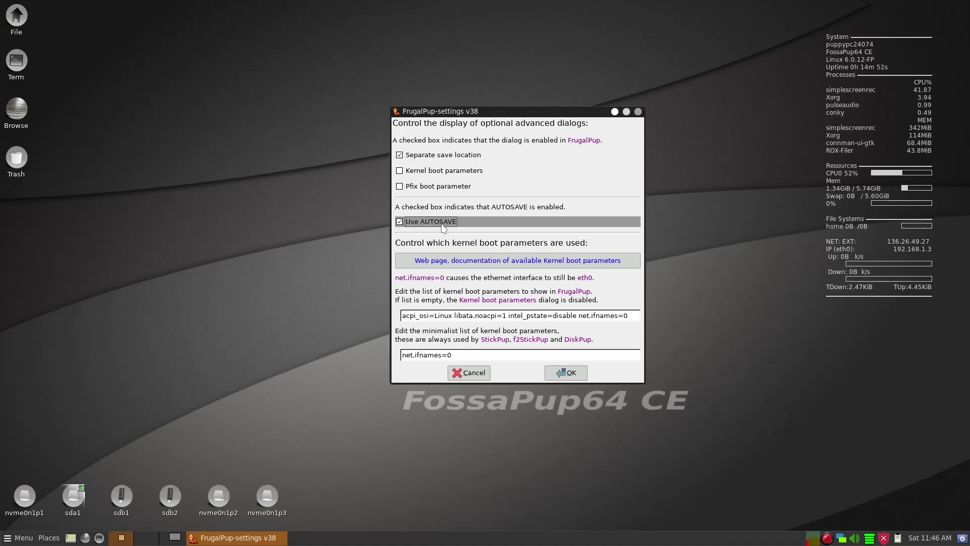
{"action": "left_click", "coordinate": [562, 376]}
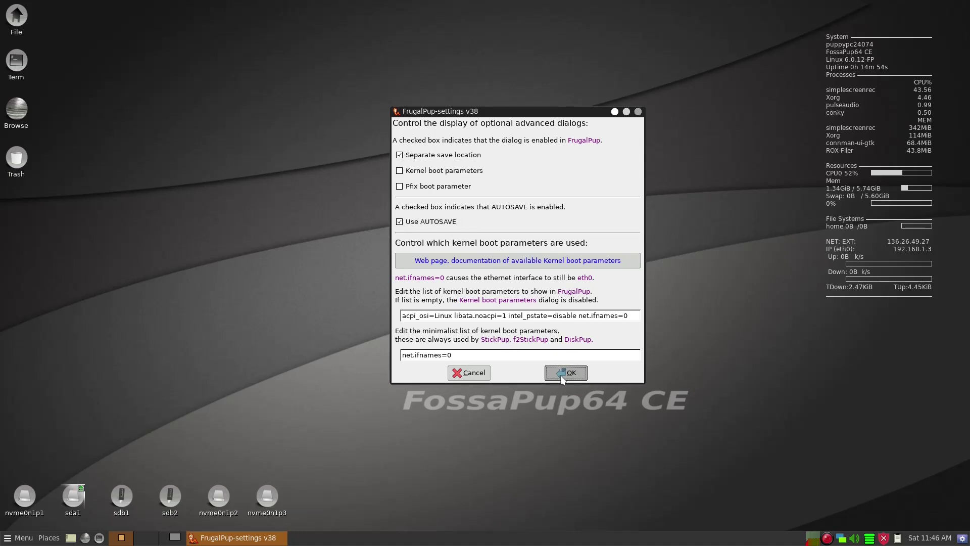
Start a Puppy frugal install with iso as the source type.
{"action": "left_click", "coordinate": [580, 276]}
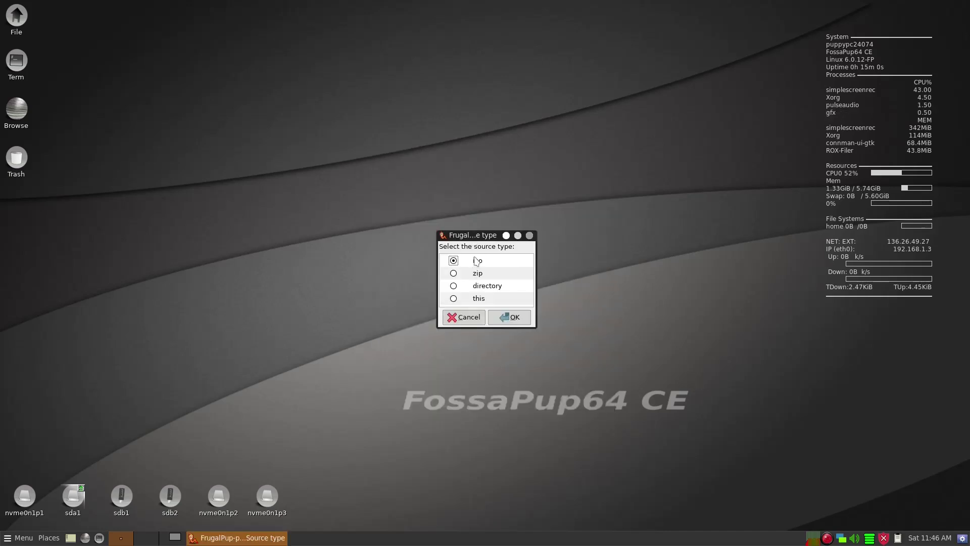
{"action": "left_click", "coordinate": [502, 322]}
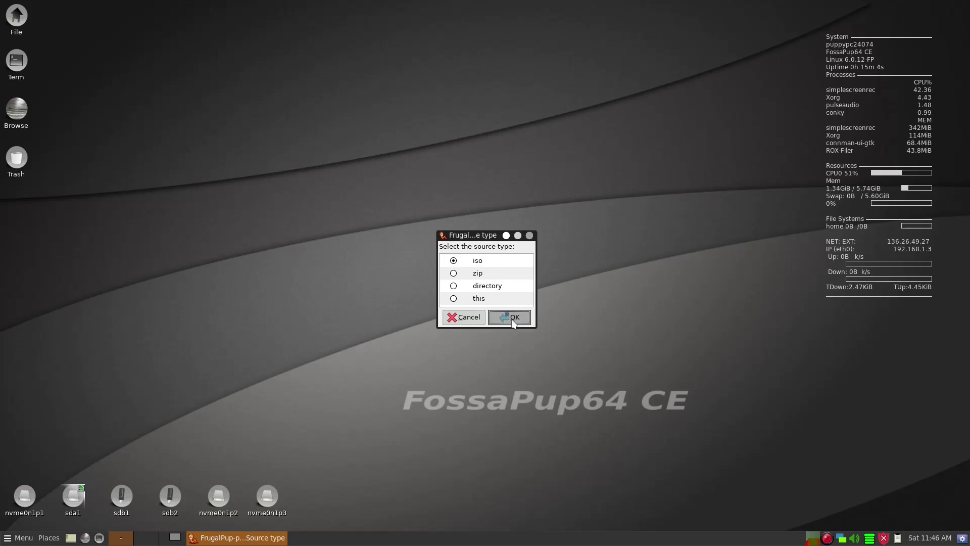
{"action": "left_click", "coordinate": [511, 319]}
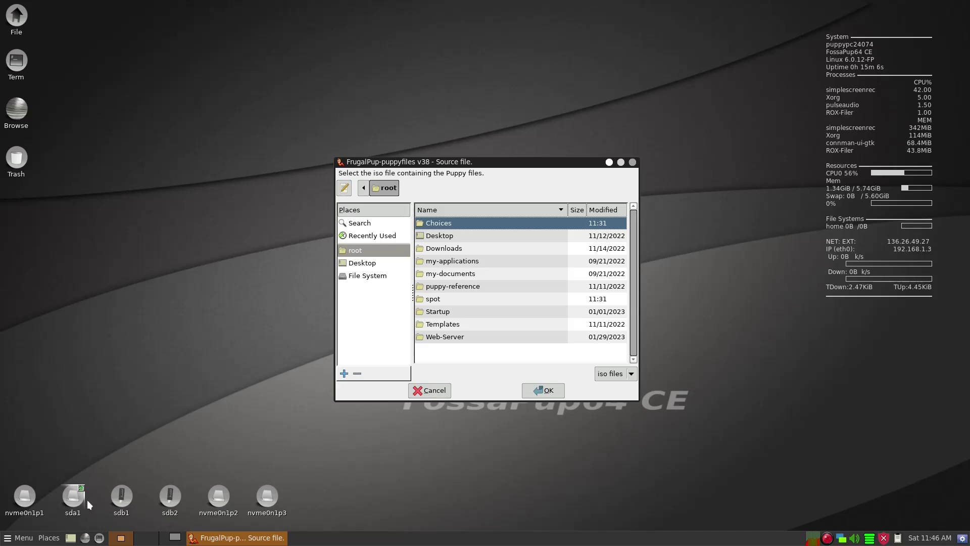
Pick VoidPup64-22.02-241201.iso from sda1/Linux/iso as the source file.
{"action": "left_click", "coordinate": [80, 500]}
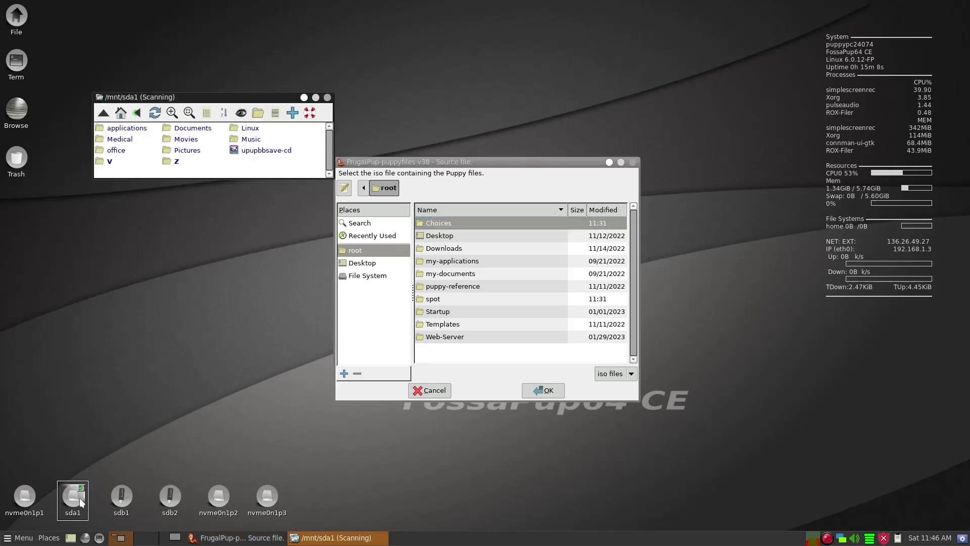
{"action": "left_click", "coordinate": [245, 129]}
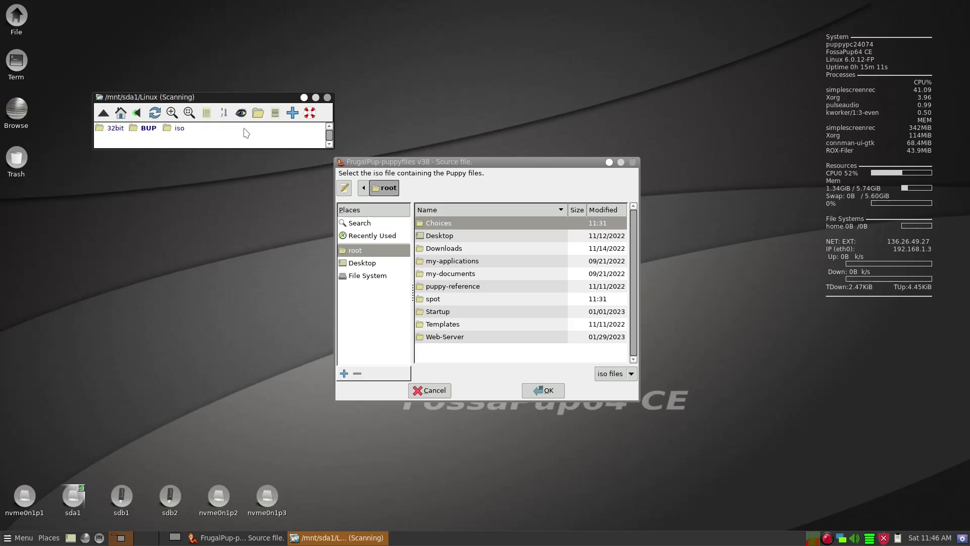
{"action": "left_click", "coordinate": [180, 132]}
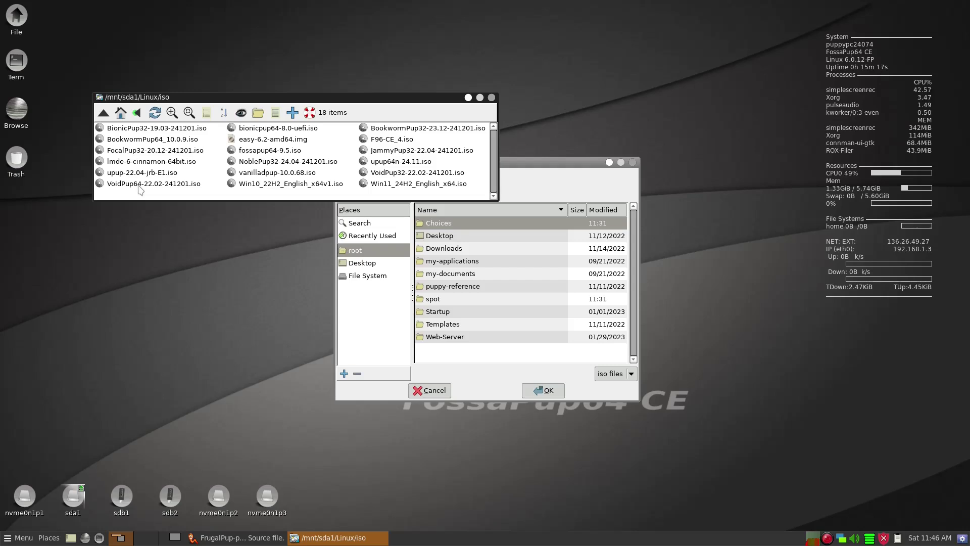
{"action": "left_click_drag", "start_coordinate": [139, 185], "coordinate": [509, 248]}
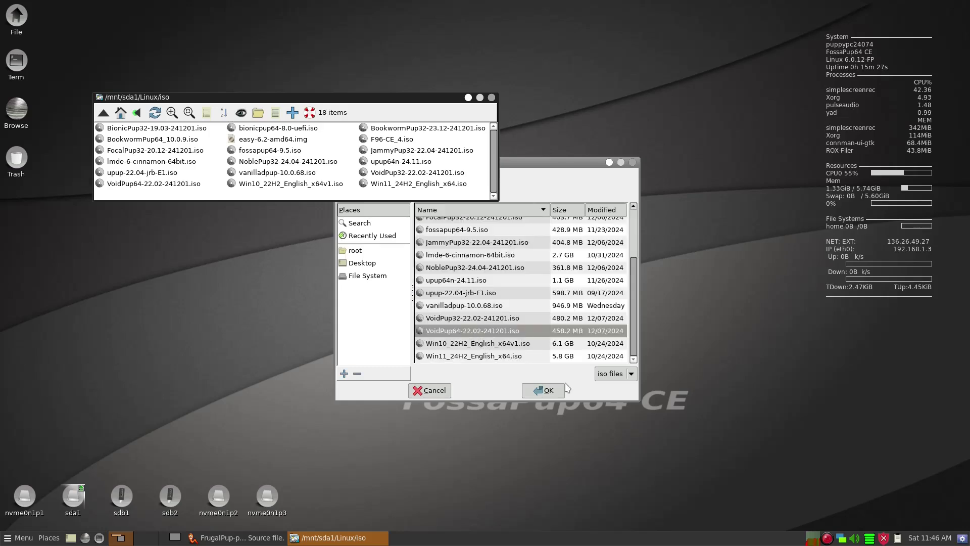
Confirm the VoidPup64 iso and choose nvme0n1p2 as the install partition.
{"action": "left_click", "coordinate": [549, 390]}
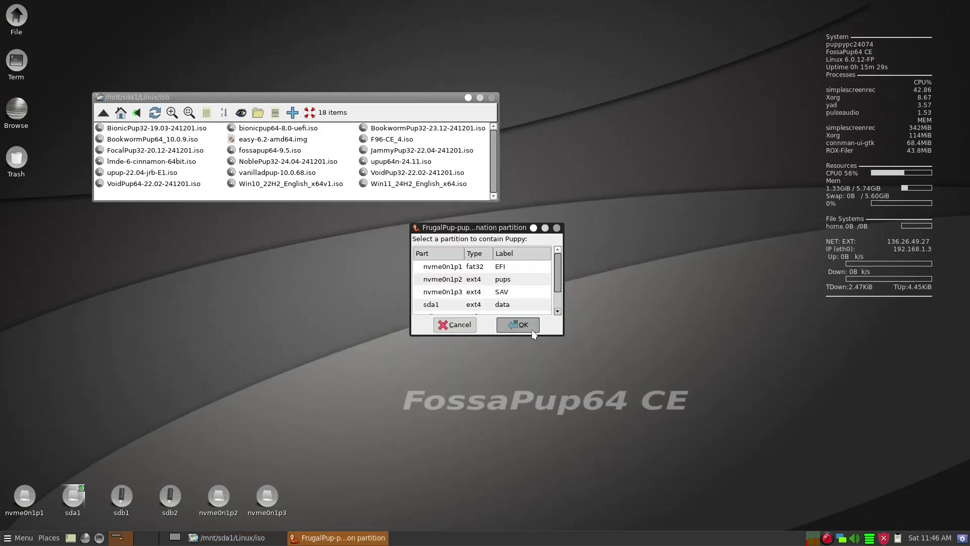
{"action": "left_click", "coordinate": [522, 282]}
{"action": "double_click", "coordinate": [521, 281]}
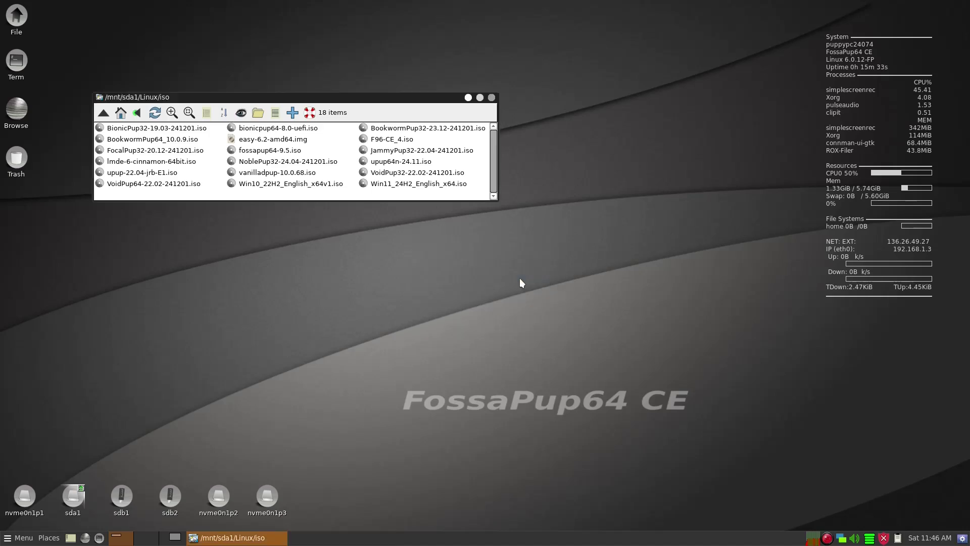
Create a VO folder on nvme0n1p2 and accept it as the install directory.
{"action": "left_click", "coordinate": [598, 230]}
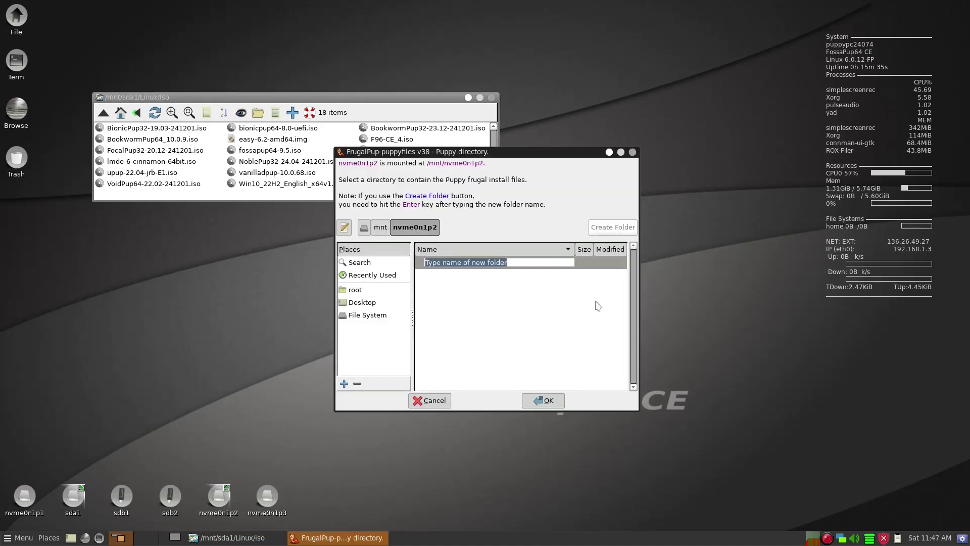
{"action": "type", "text": "VO"}
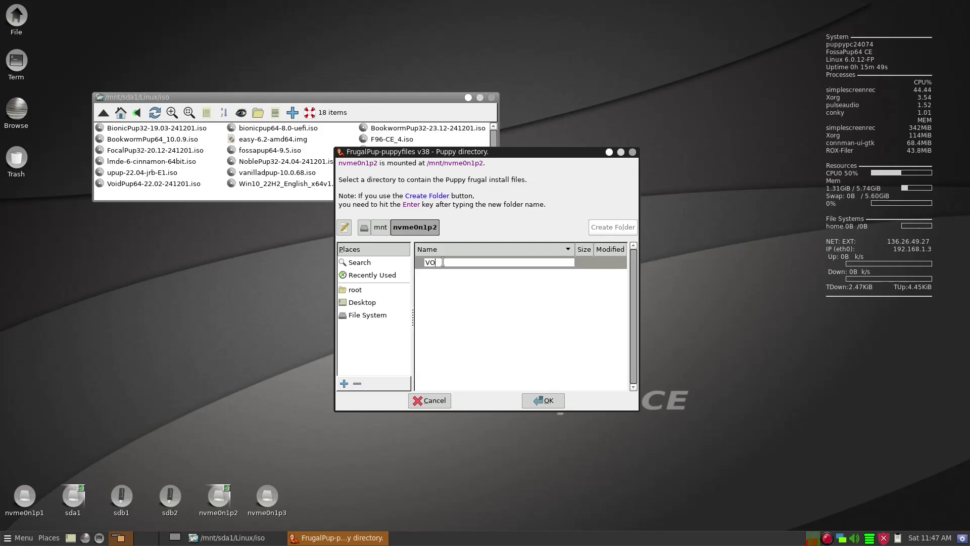
{"action": "key", "text": "Return"}
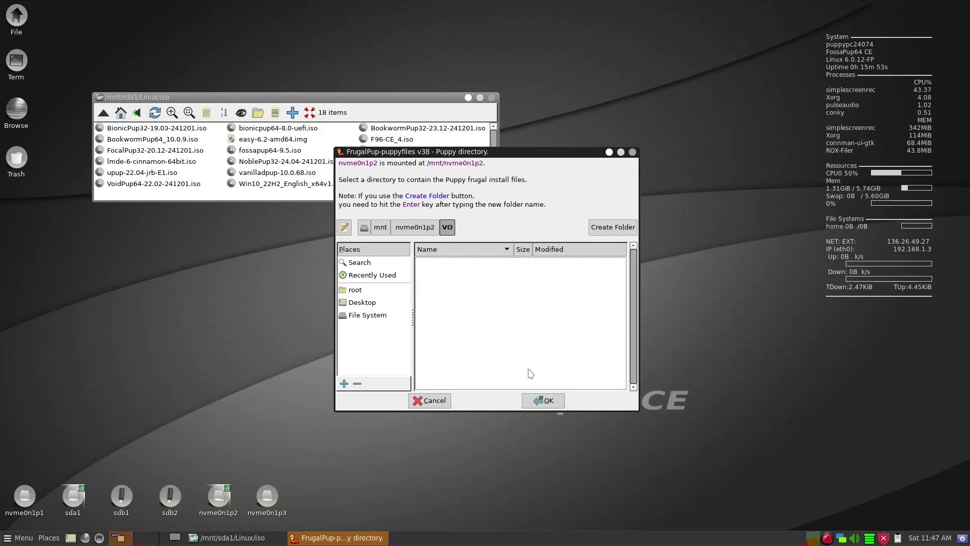
{"action": "left_click", "coordinate": [550, 405]}
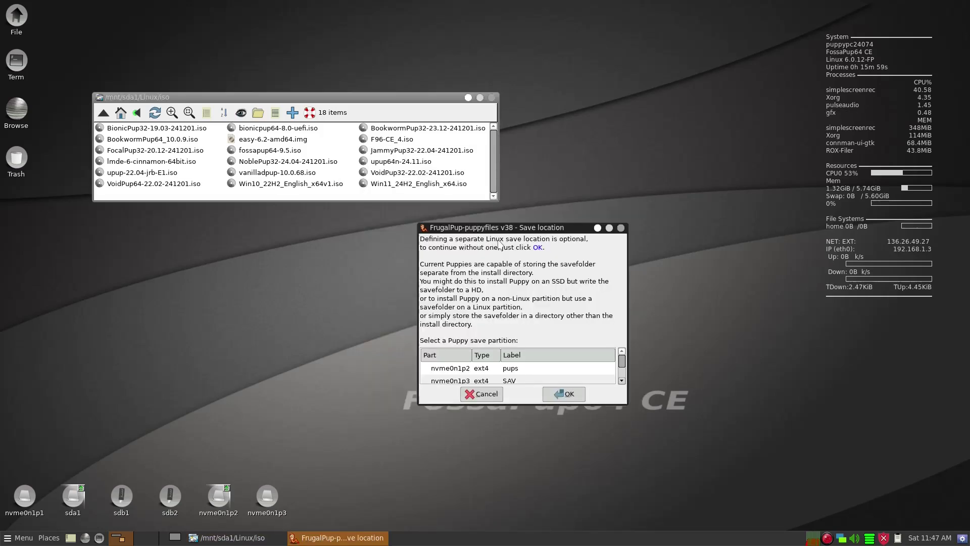
Choose nvme0n1p3 (SAV) as the save partition and create a new folder named 'save' on it.
{"action": "left_click", "coordinate": [518, 380]}
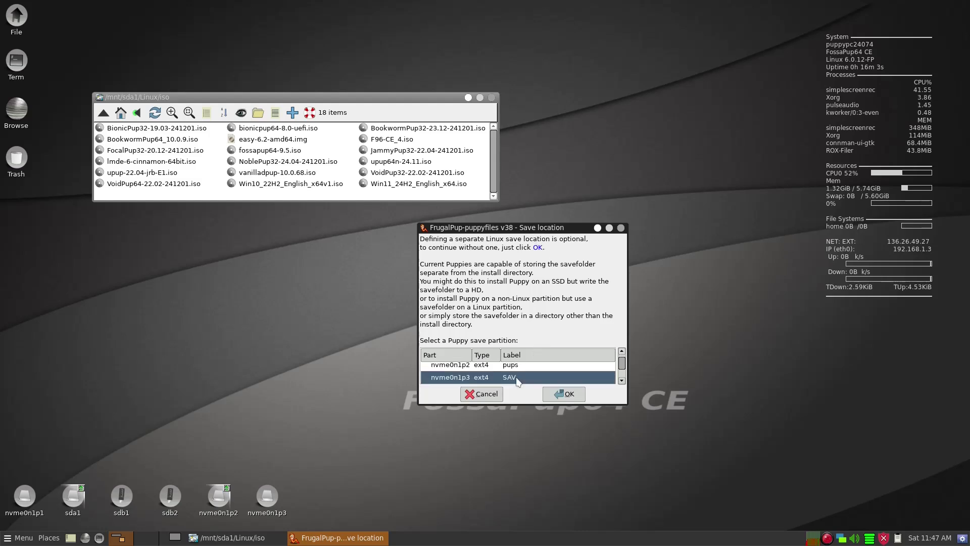
{"action": "left_click", "coordinate": [564, 394]}
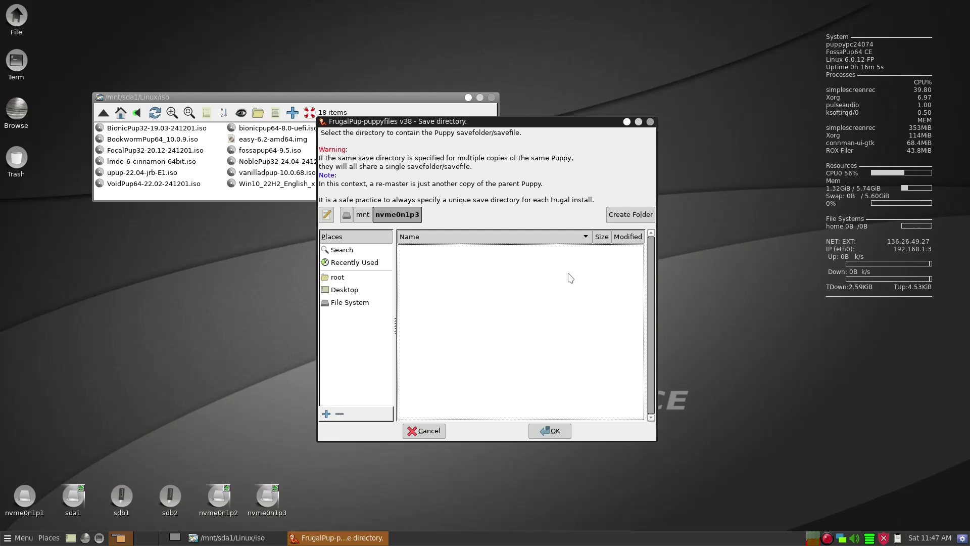
{"action": "left_click", "coordinate": [623, 222]}
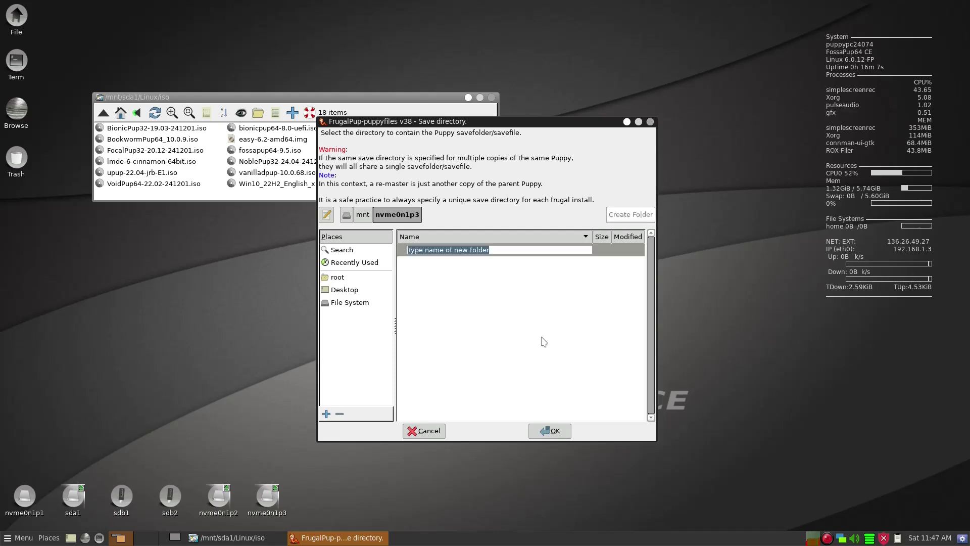
{"action": "type", "text": "save"}
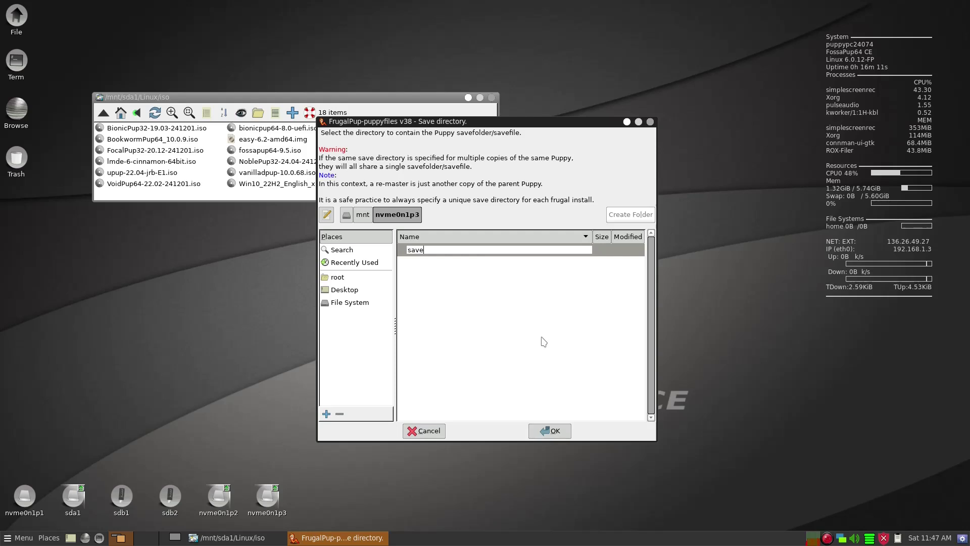
{"action": "key", "text": "Return"}
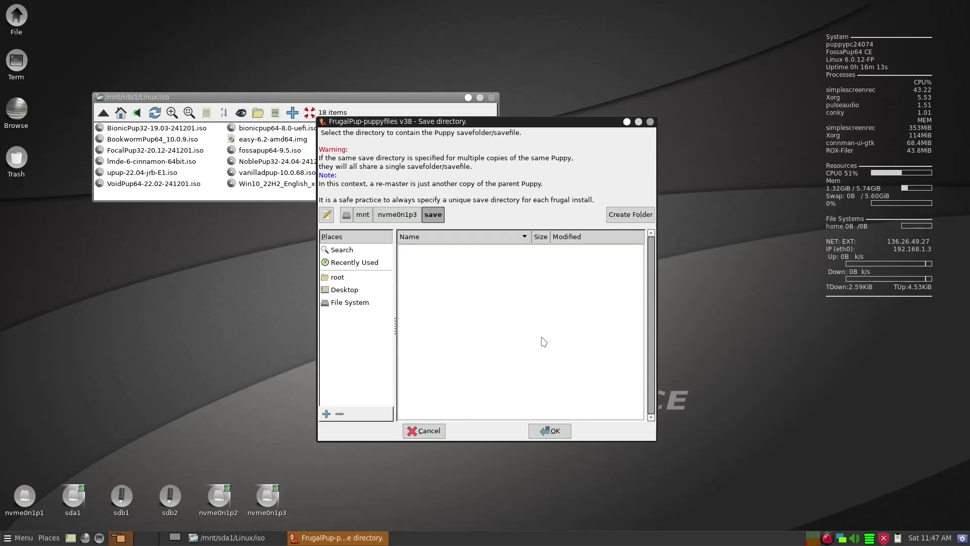
Accept the save folder location and write the VoidPup64 install files to /VO on nvme0n1p2.
{"action": "left_click", "coordinate": [550, 429]}
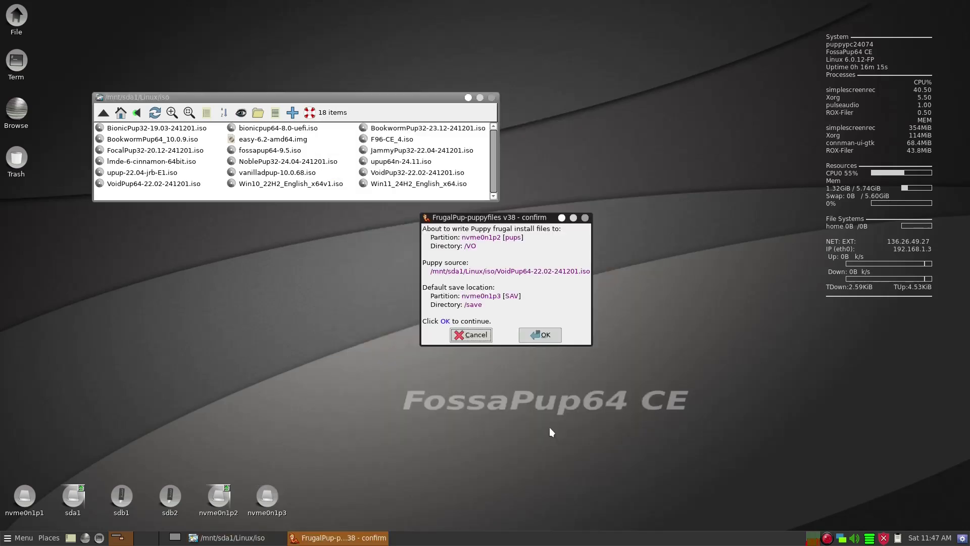
{"action": "left_click", "coordinate": [541, 338]}
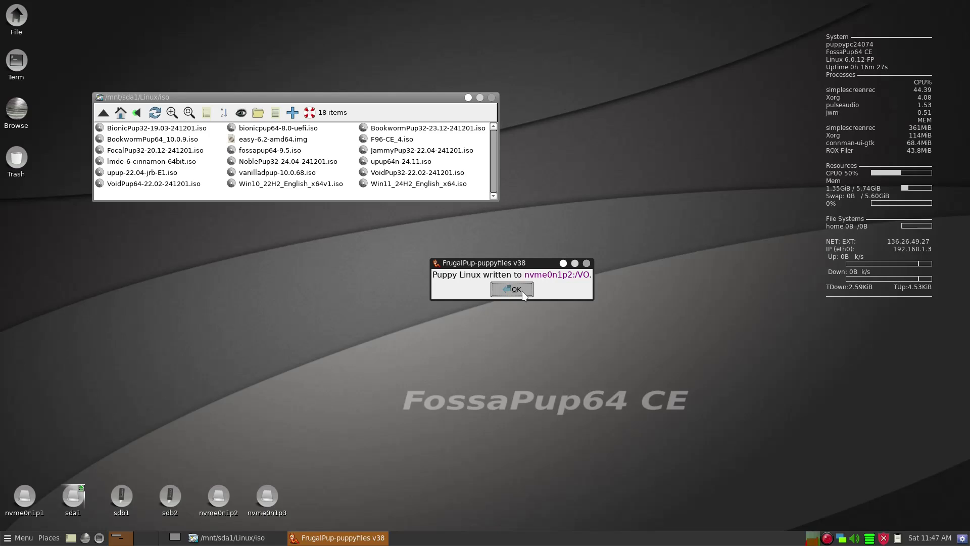
{"action": "left_click", "coordinate": [524, 296]}
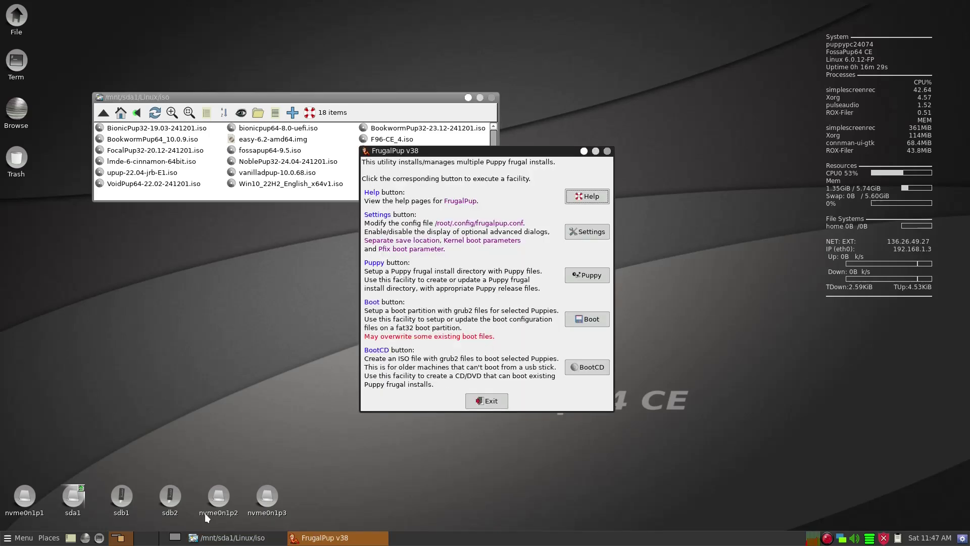
Browse nvme0n1p2/VO to check the installed files, then close the nvme0n1p2 and ISO folder windows.
{"action": "left_click", "coordinate": [217, 499]}
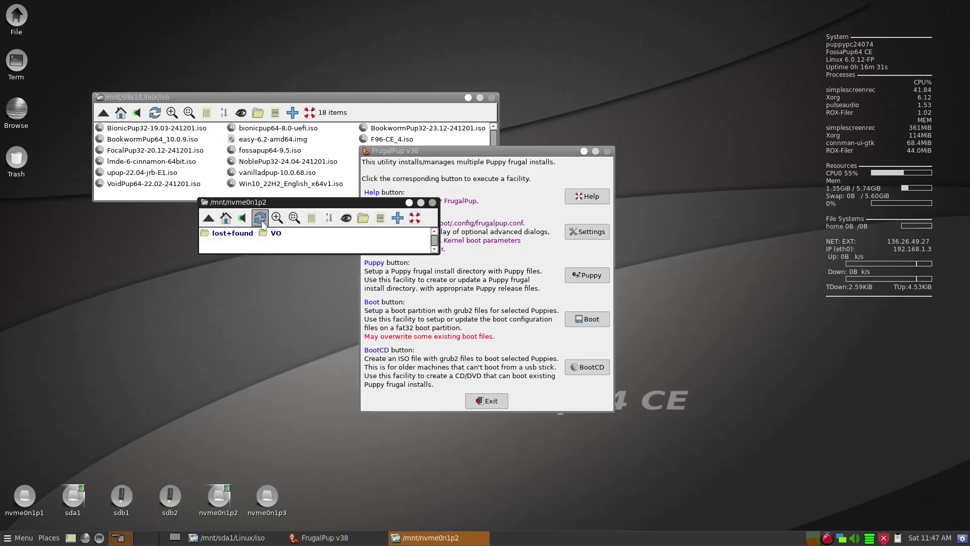
{"action": "left_click", "coordinate": [276, 236]}
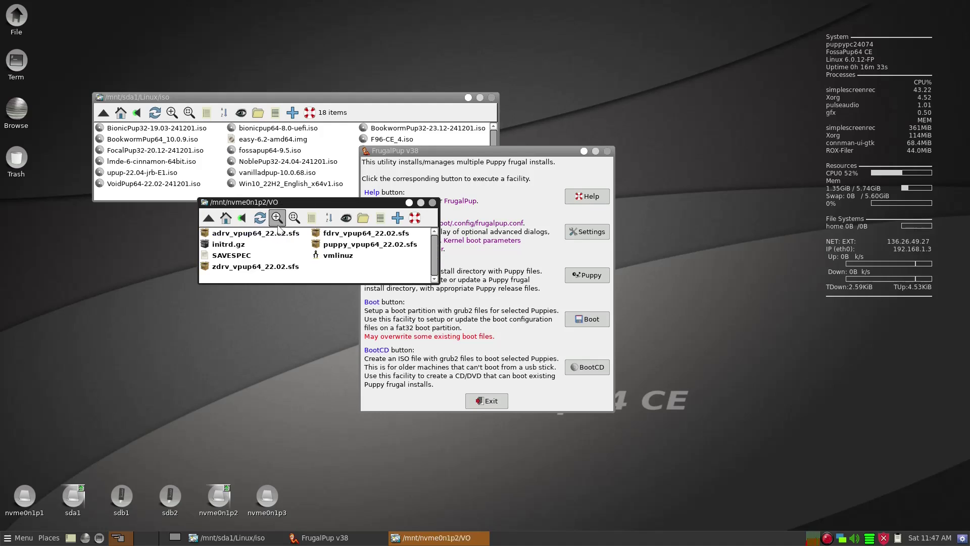
{"action": "key", "text": "BackSpace"}
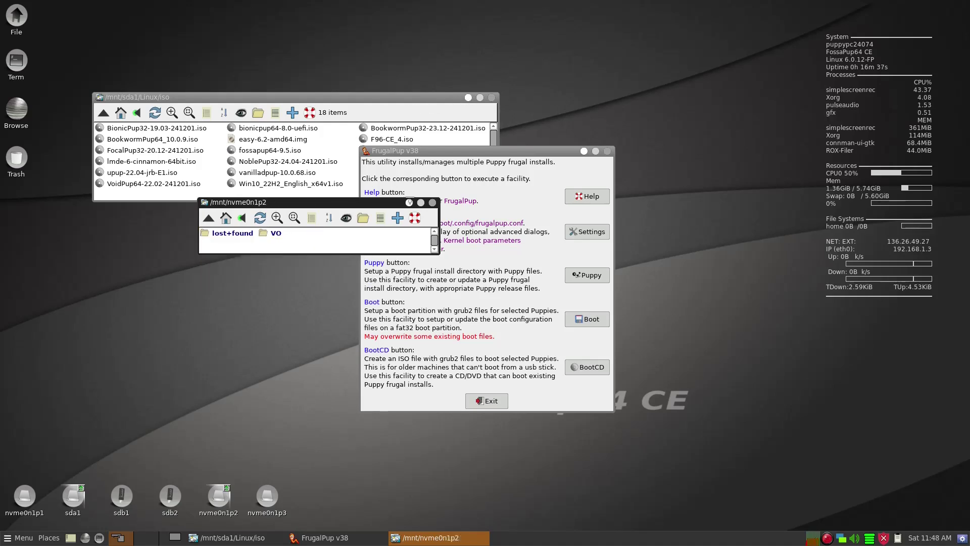
{"action": "left_click", "coordinate": [409, 203]}
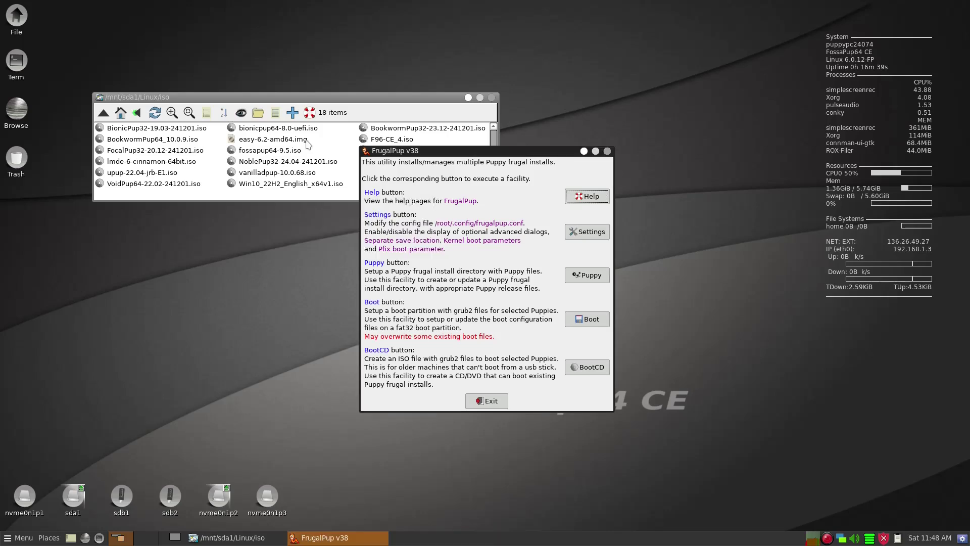
{"action": "left_click", "coordinate": [337, 104]}
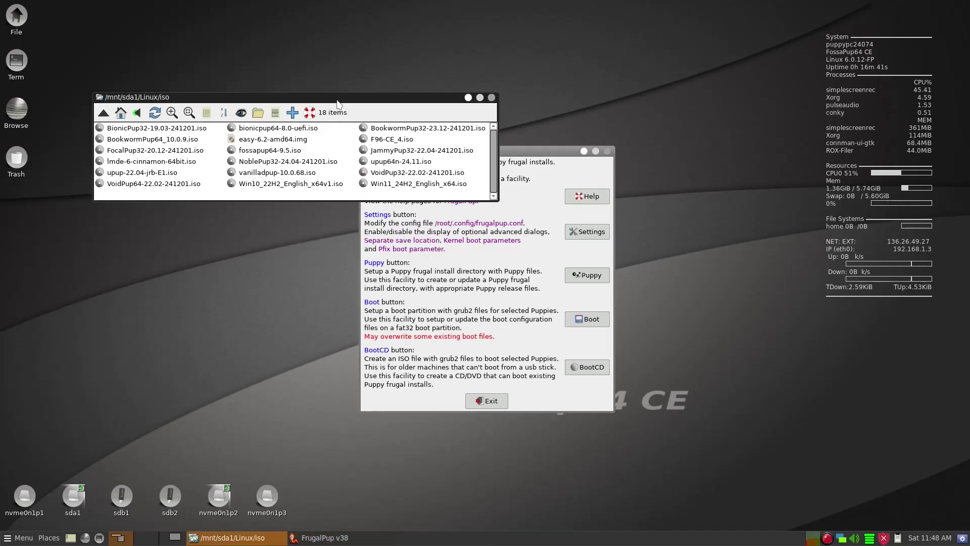
{"action": "key", "text": "ctrl+q"}
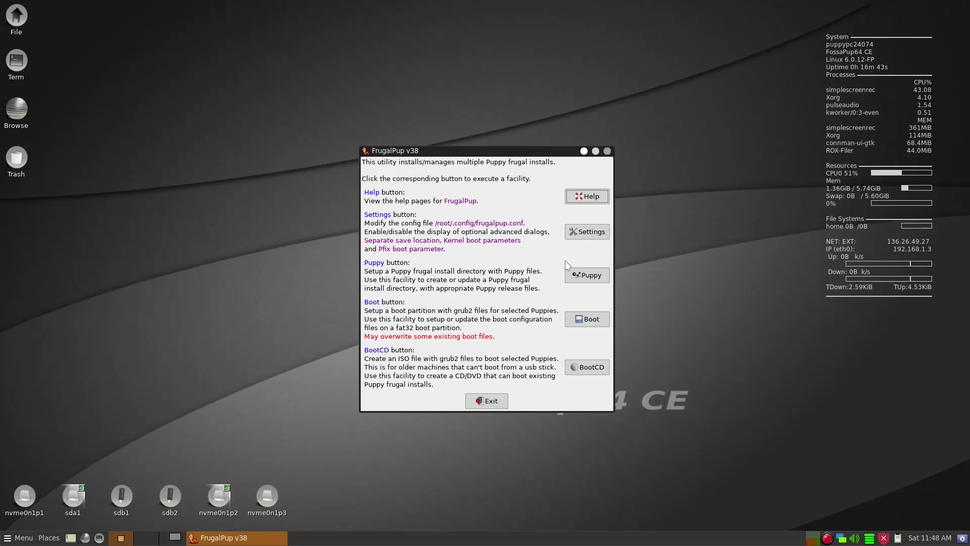
Start boot setup with nvme0n1p2 as the Puppy partition and its top-level install directory.
{"action": "left_click", "coordinate": [590, 320]}
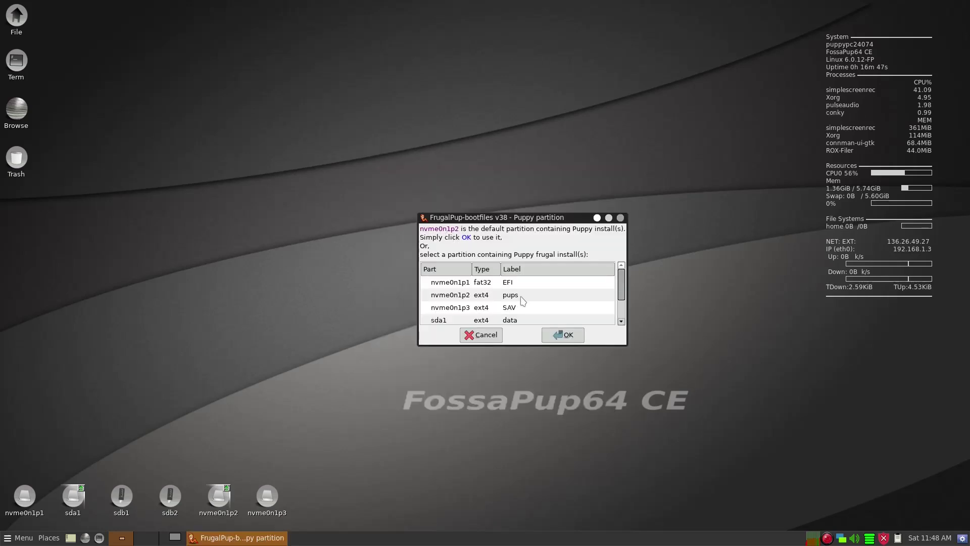
{"action": "left_click", "coordinate": [520, 297]}
{"action": "left_click", "coordinate": [558, 336]}
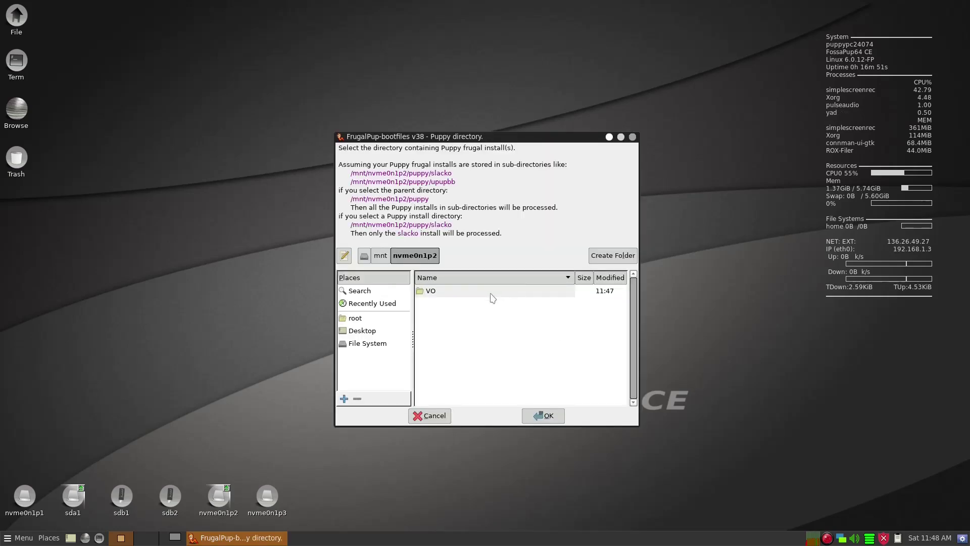
{"action": "left_click", "coordinate": [547, 415]}
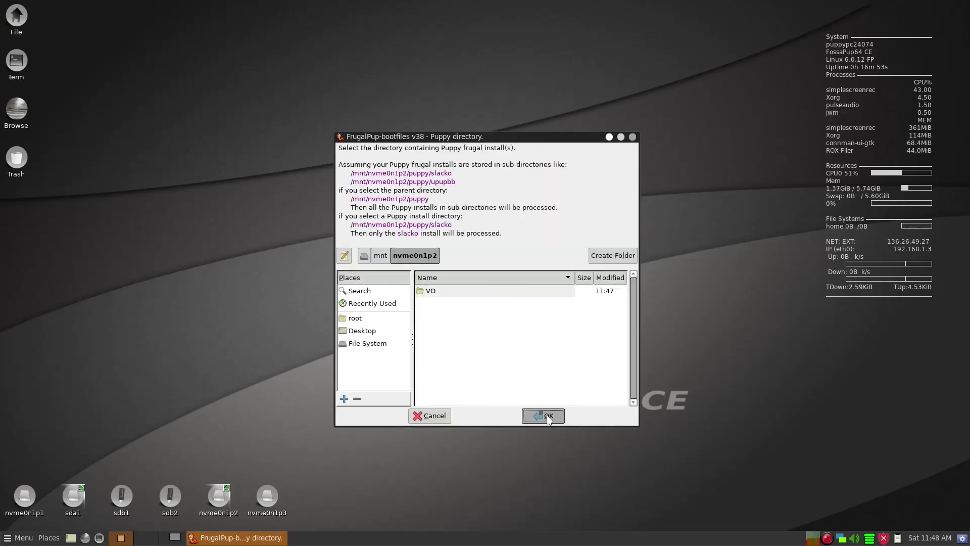
Write grub2 uefi boot files to the EFI partition nvme0n1p1.
{"action": "left_click", "coordinate": [502, 310]}
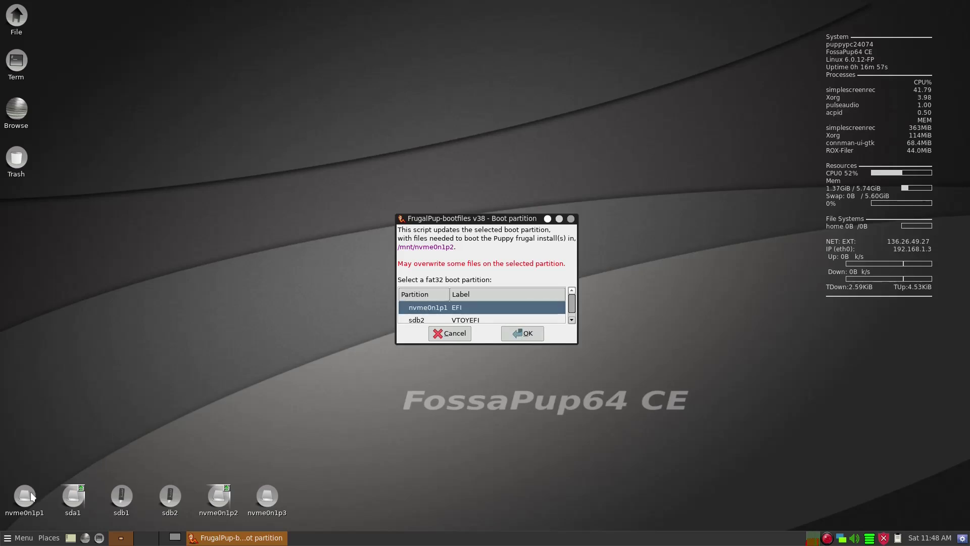
{"action": "mouse_move", "coordinate": [31, 493]}
{"action": "left_click", "coordinate": [524, 333]}
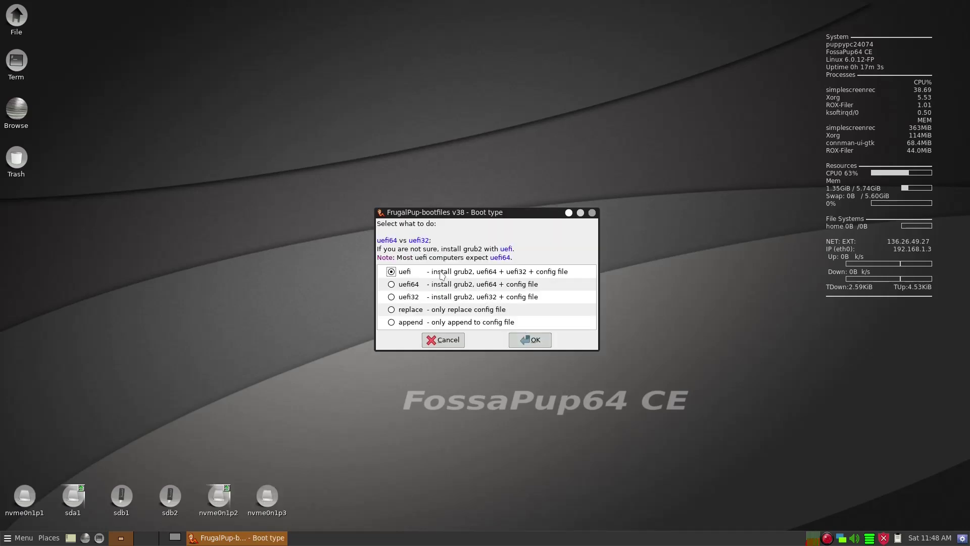
{"action": "left_click", "coordinate": [537, 345]}
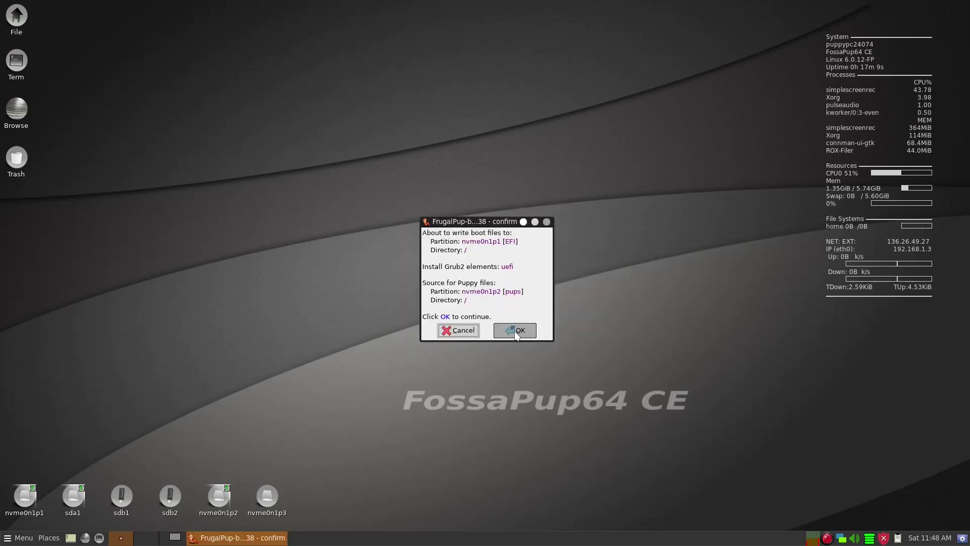
{"action": "left_click", "coordinate": [515, 332]}
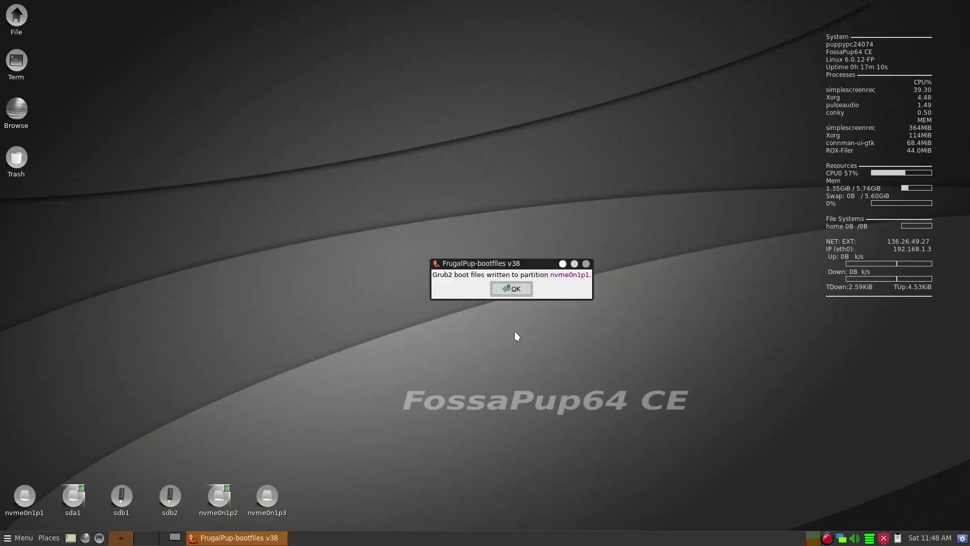
{"action": "left_click", "coordinate": [518, 290]}
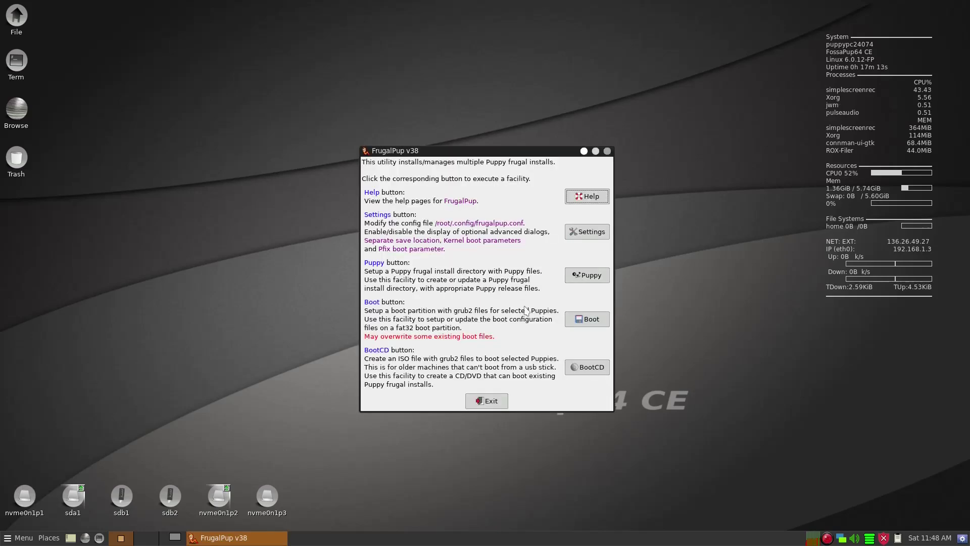
Quit FrugalPup, mount nvme0n1p1 and open its grub.cfg in Geany.
{"action": "left_click", "coordinate": [496, 395]}
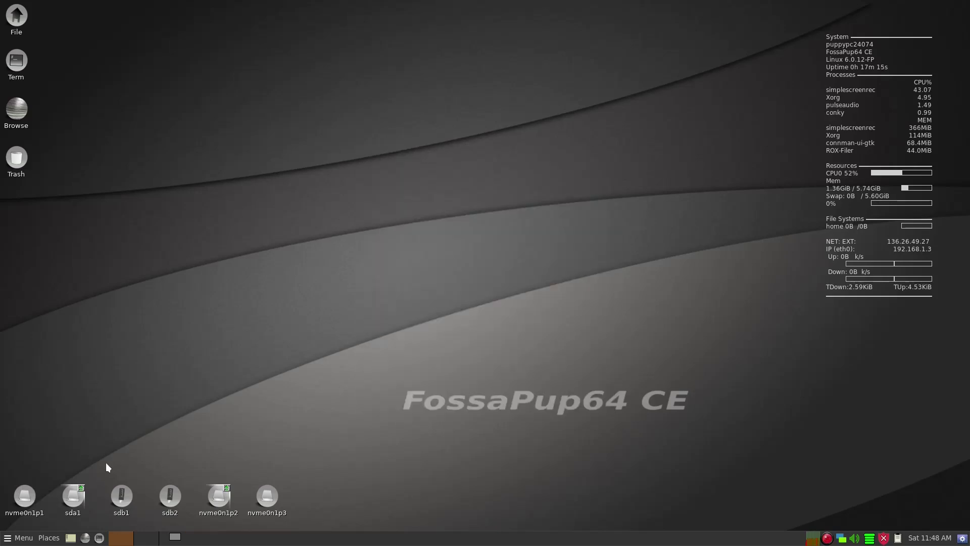
{"action": "left_click", "coordinate": [27, 495]}
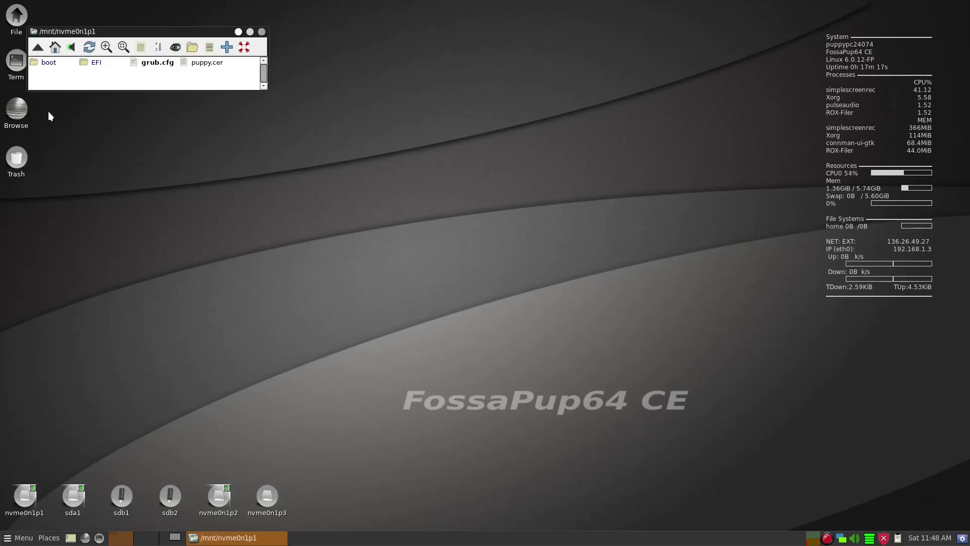
{"action": "right_click", "coordinate": [168, 66]}
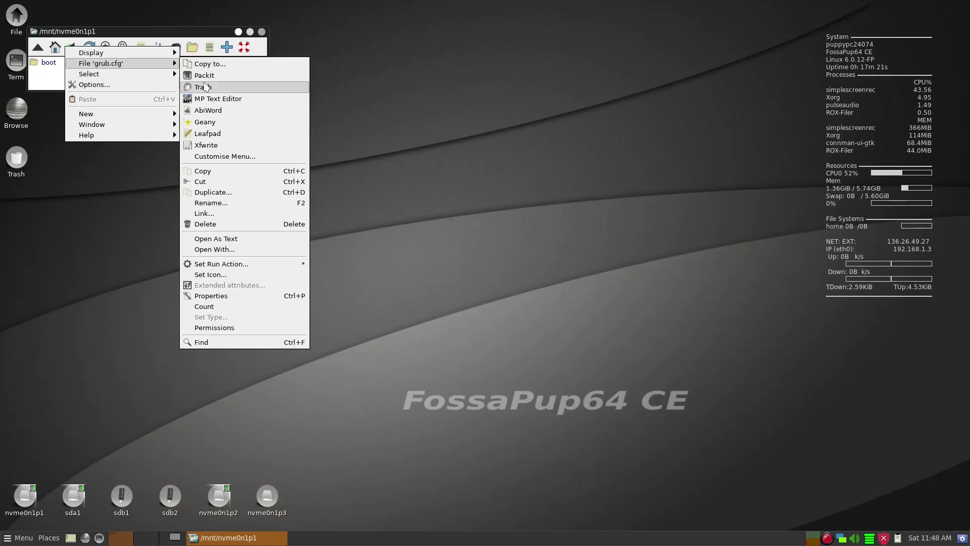
{"action": "left_click", "coordinate": [204, 122]}
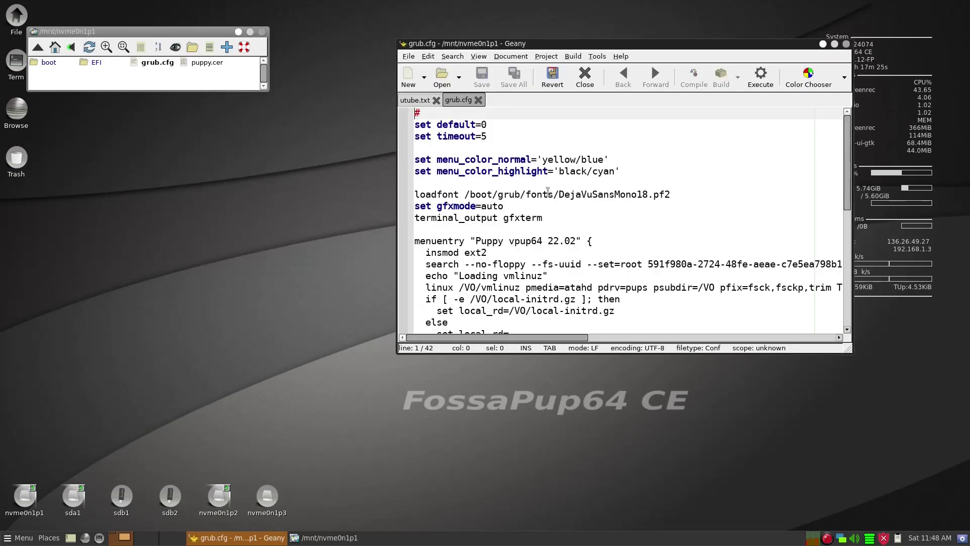
Rename the grub.cfg boot entry title to 'VO'.
{"action": "left_click", "coordinate": [578, 241]}
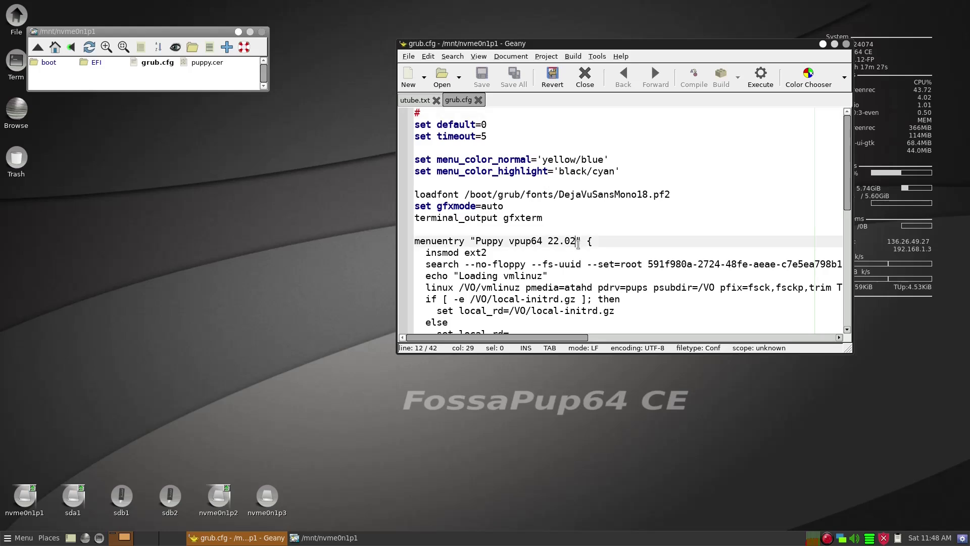
{"action": "scroll", "coordinate": [579, 251], "scroll_direction": "down", "scroll_amount": 2}
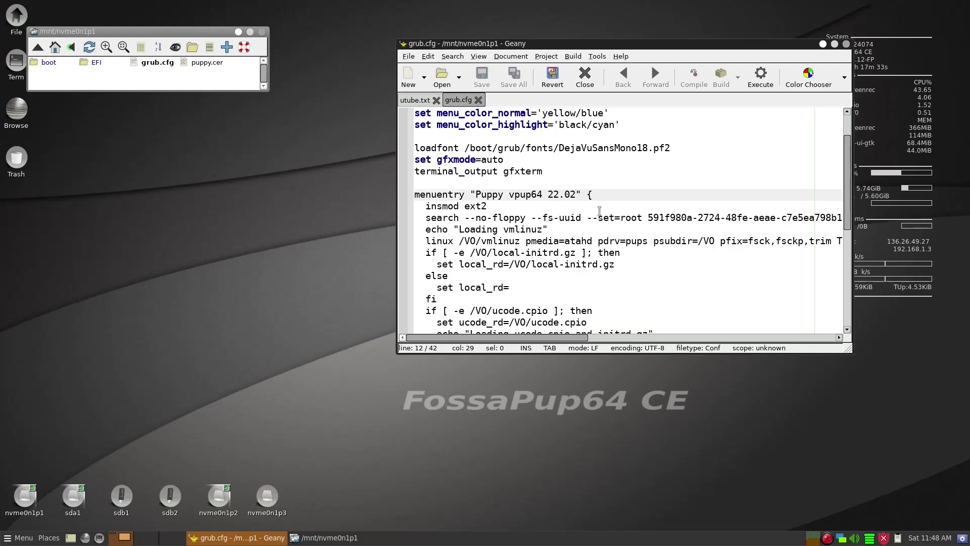
{"action": "key", "text": "BackSpace"}
{"action": "key", "text": "BackSpace"}
{"action": "key", "text": "BackSpace"}
{"action": "key", "text": "BackSpace"}
{"action": "key", "text": "BackSpace"}
{"action": "key", "text": "BackSpace"}
{"action": "key", "text": "BackSpace"}
{"action": "key", "text": "BackSpace"}
{"action": "key", "text": "BackSpace"}
{"action": "key", "text": "BackSpace"}
{"action": "key", "text": "BackSpace"}
{"action": "key", "text": "BackSpace"}
{"action": "key", "text": "BackSpace"}
{"action": "key", "text": "BackSpace"}
{"action": "key", "text": "BackSpace"}
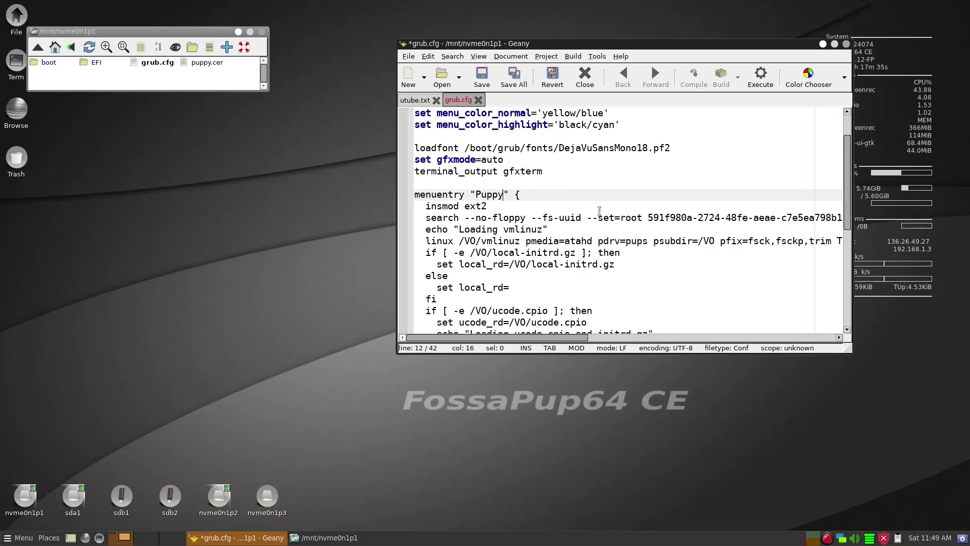
{"action": "key", "text": "BackSpace"}
{"action": "key", "text": "BackSpace"}
{"action": "key", "text": "BackSpace"}
{"action": "type", "text": "VO"}
Remove the firmware-setup, shutdown and reboot entries, save grub.cfg and close Geany.
{"action": "scroll", "coordinate": [568, 205], "scroll_direction": "down", "scroll_amount": 2}
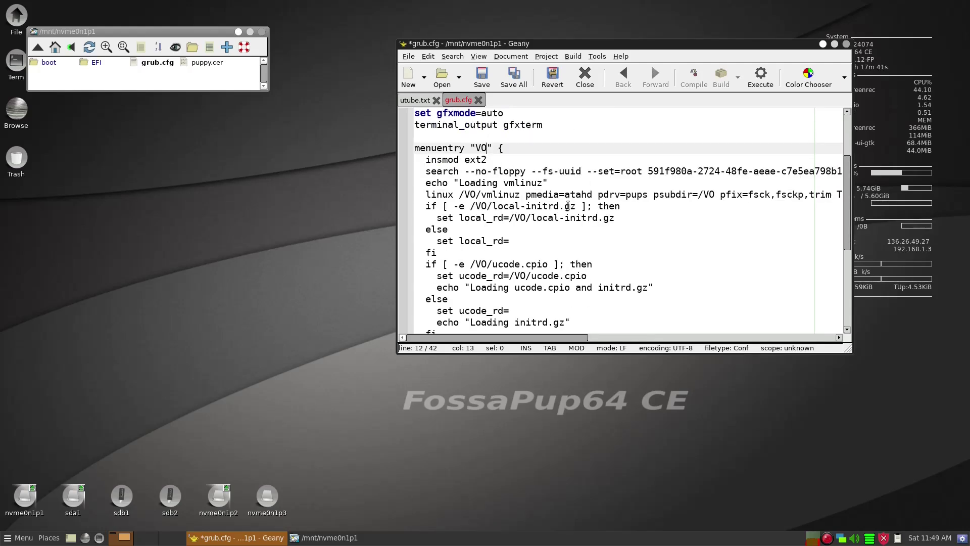
{"action": "scroll", "coordinate": [554, 174], "scroll_direction": "down", "scroll_amount": 5}
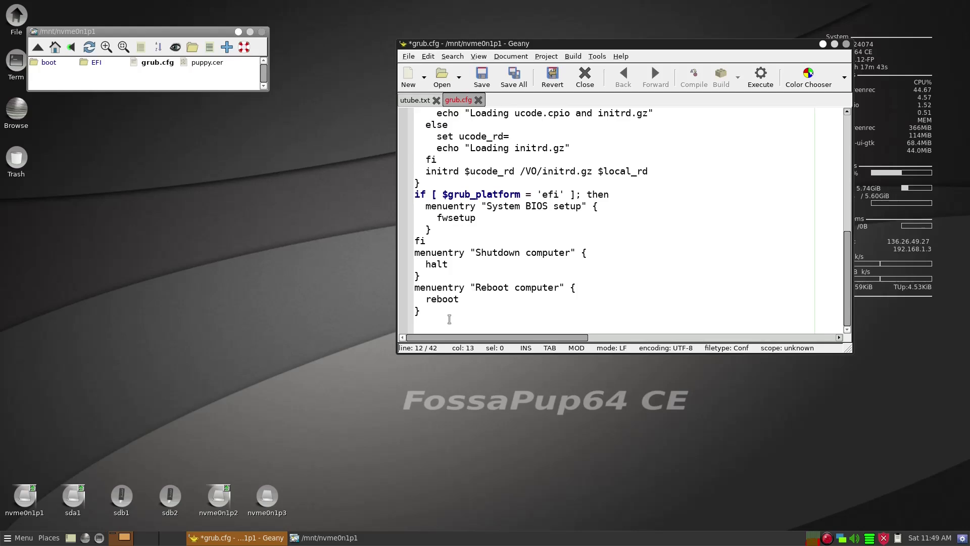
{"action": "left_click_drag", "start_coordinate": [449, 319], "coordinate": [398, 196]}
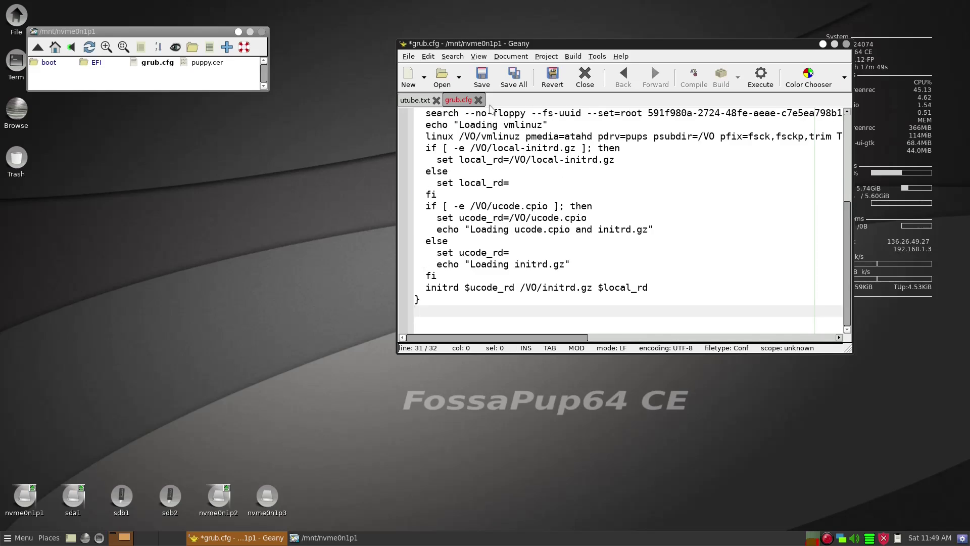
{"action": "left_click", "coordinate": [487, 85]}
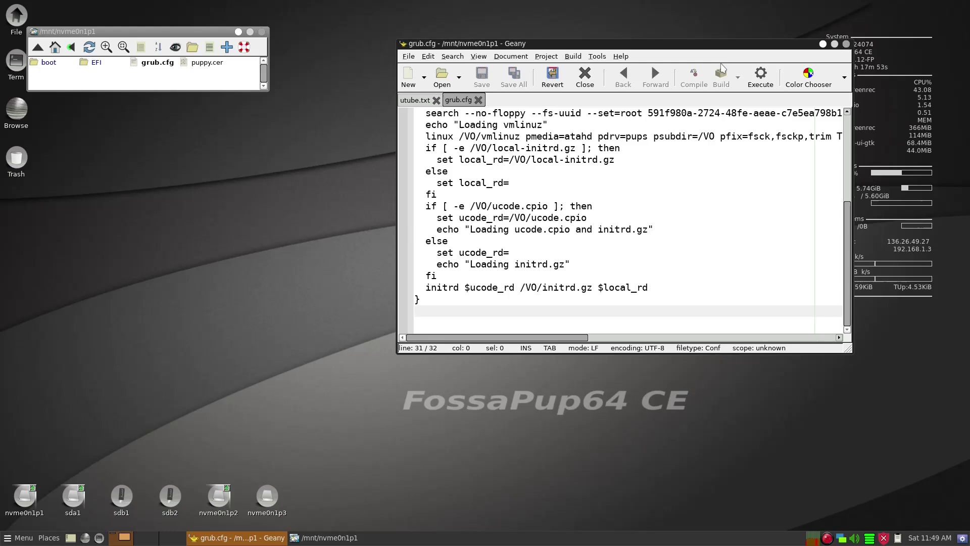
{"action": "left_click_drag", "start_coordinate": [706, 48], "coordinate": [490, 95]}
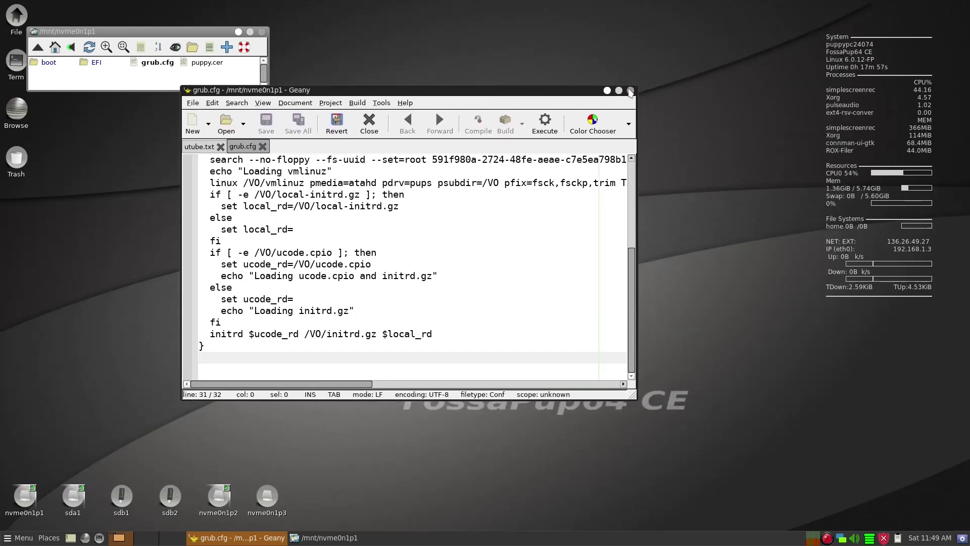
{"action": "left_click", "coordinate": [631, 91]}
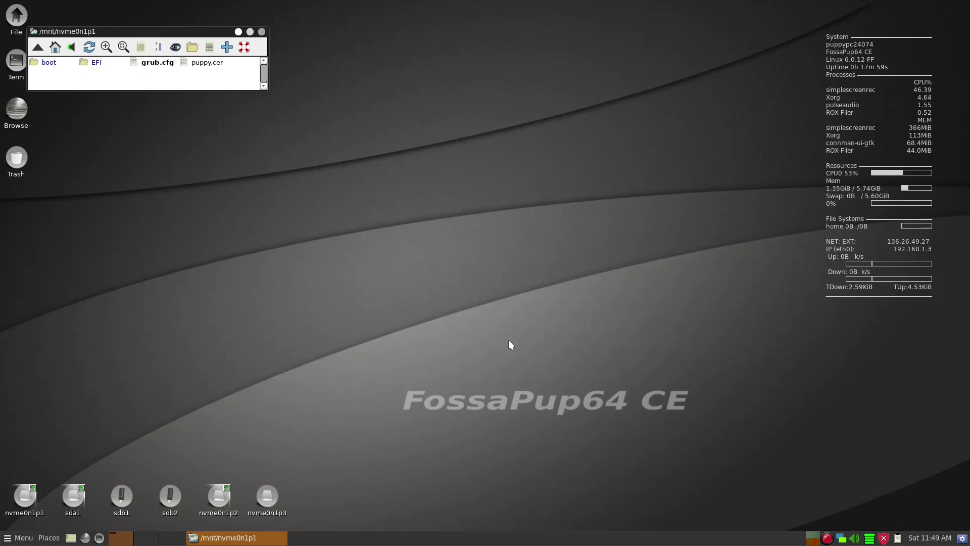